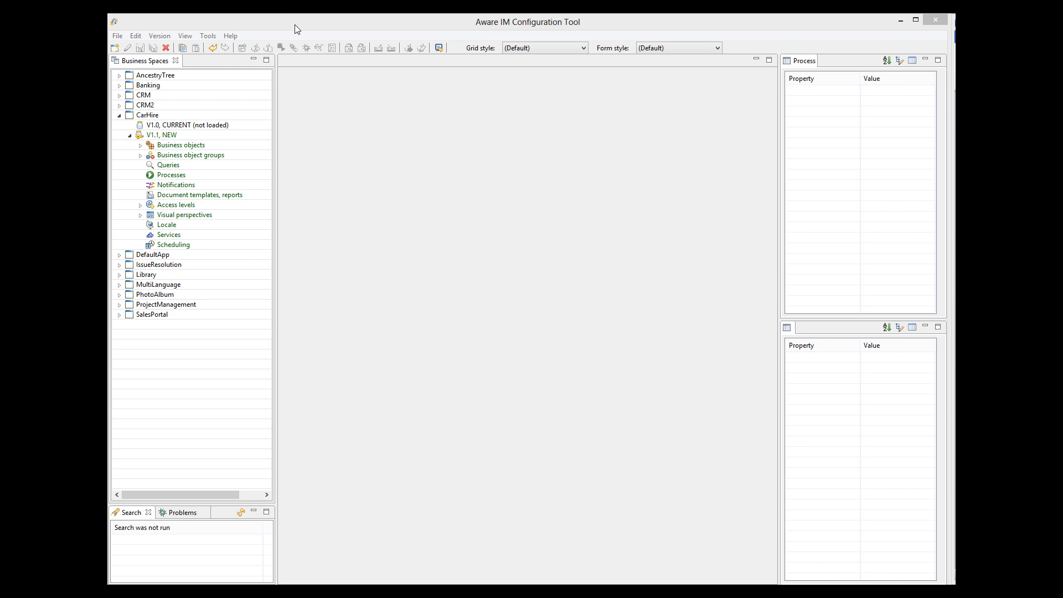
- Create a new business object named CarBrand in version 1.1 of the CarHire business space
{"action": "left_click", "coordinate": [140, 145]}
{"action": "left_click", "coordinate": [174, 145]}
{"action": "right_click", "coordinate": [174, 146]}
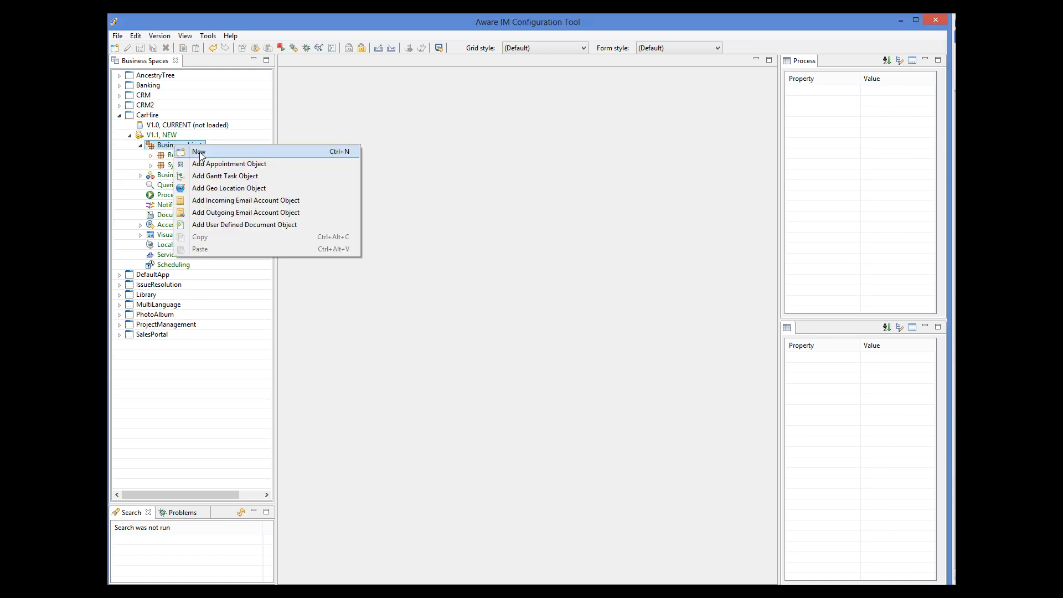
{"action": "left_click", "coordinate": [199, 153]}
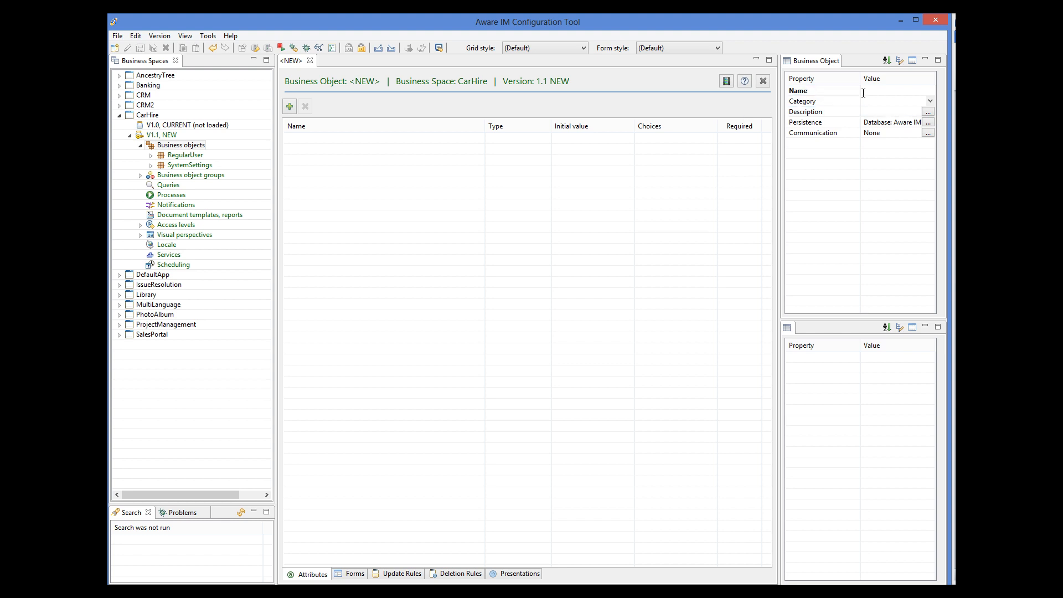
{"action": "type", "text": "CarBrand"}
- Add a required Plain Text attribute called Name to CarBrand and save the object
{"action": "left_click", "coordinate": [289, 107]}
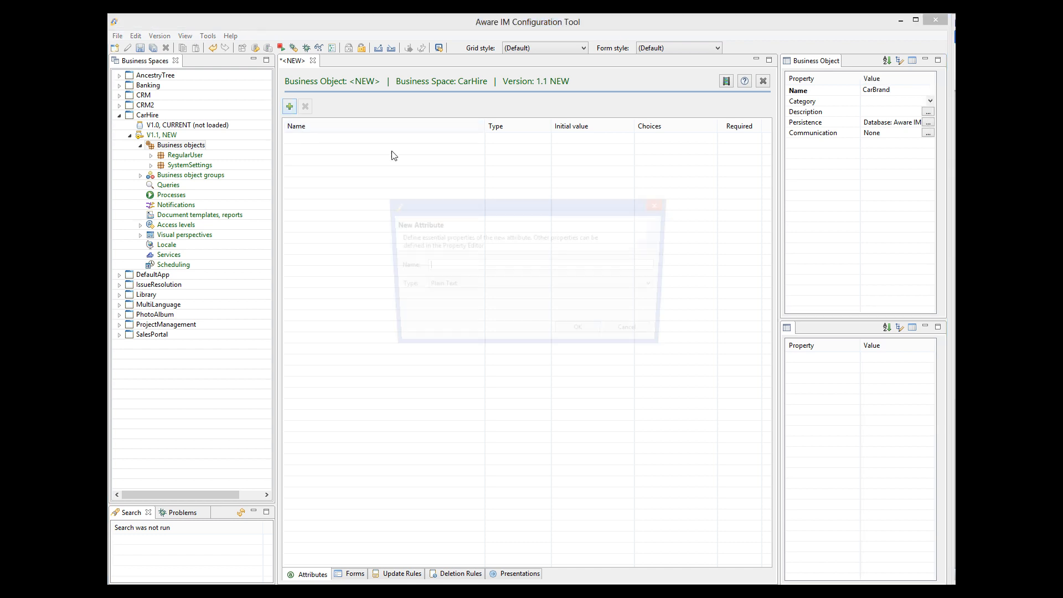
{"action": "type", "text": "Name"}
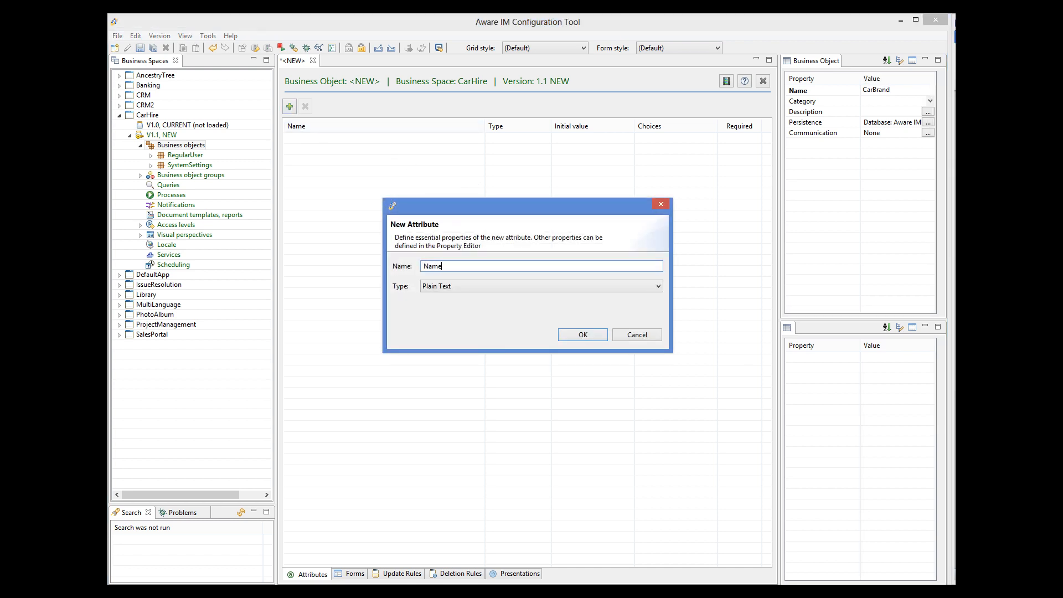
{"action": "left_click", "coordinate": [586, 338]}
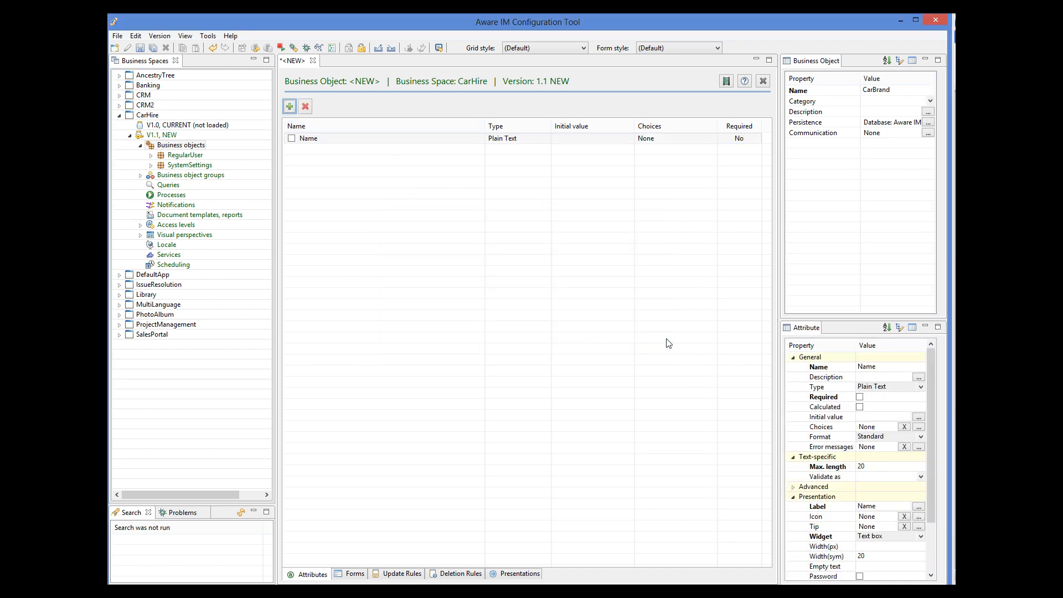
{"action": "left_click", "coordinate": [859, 397]}
{"action": "left_click", "coordinate": [141, 48]}
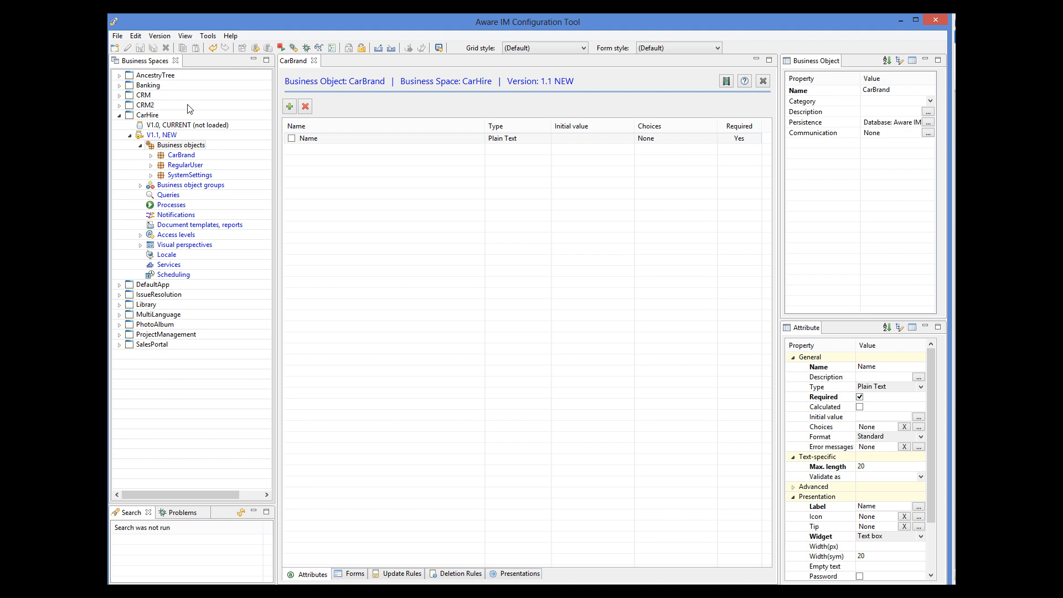
- Create a new CarHire business object named CarModel and give it a Plain Text attribute called Name
{"action": "right_click", "coordinate": [178, 145]}
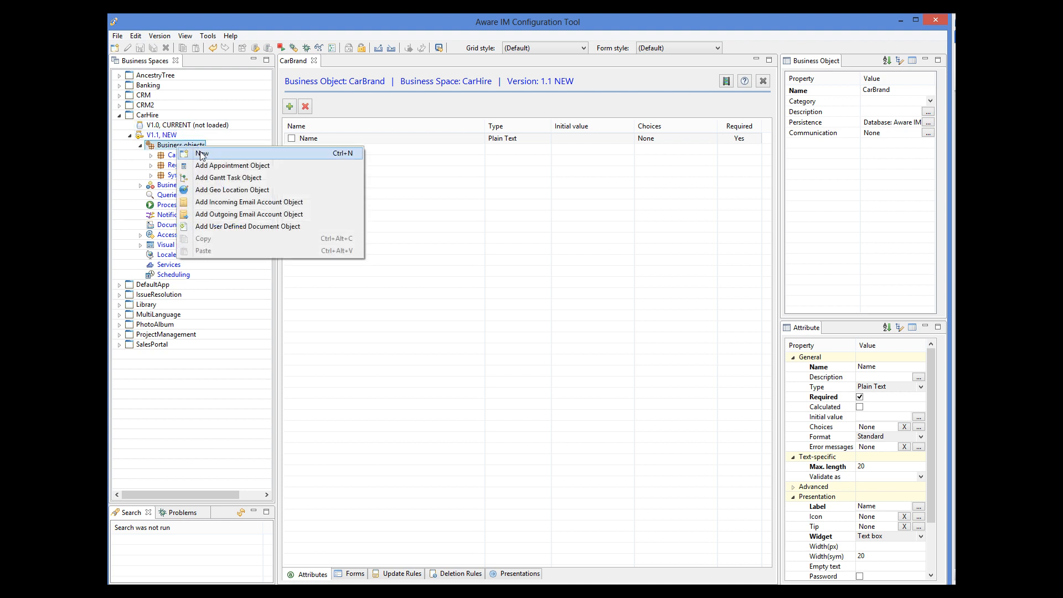
{"action": "left_click", "coordinate": [202, 155]}
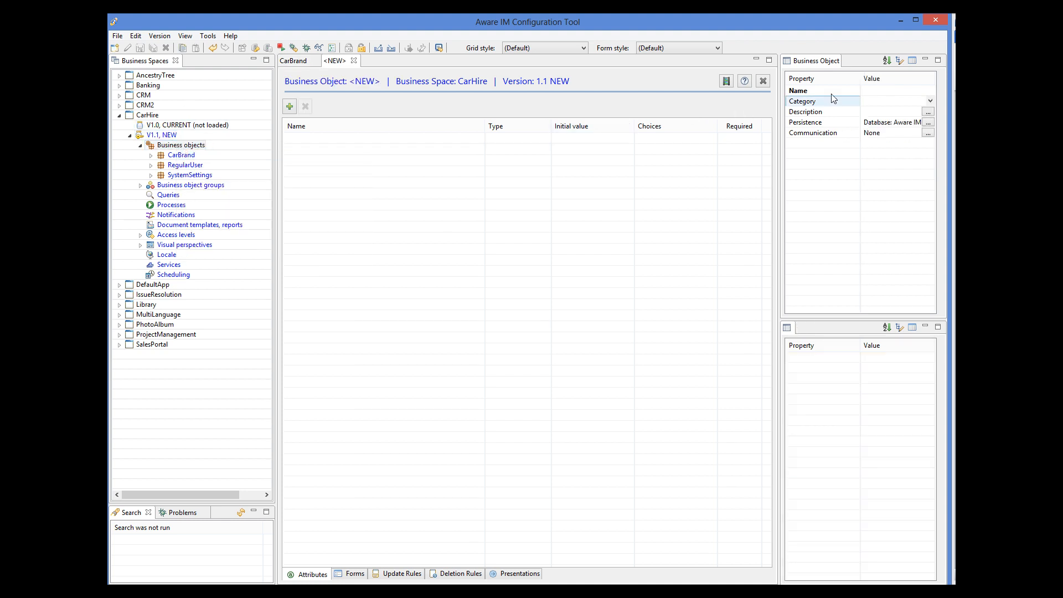
{"action": "left_click", "coordinate": [853, 96]}
{"action": "type", "text": "CarModel"}
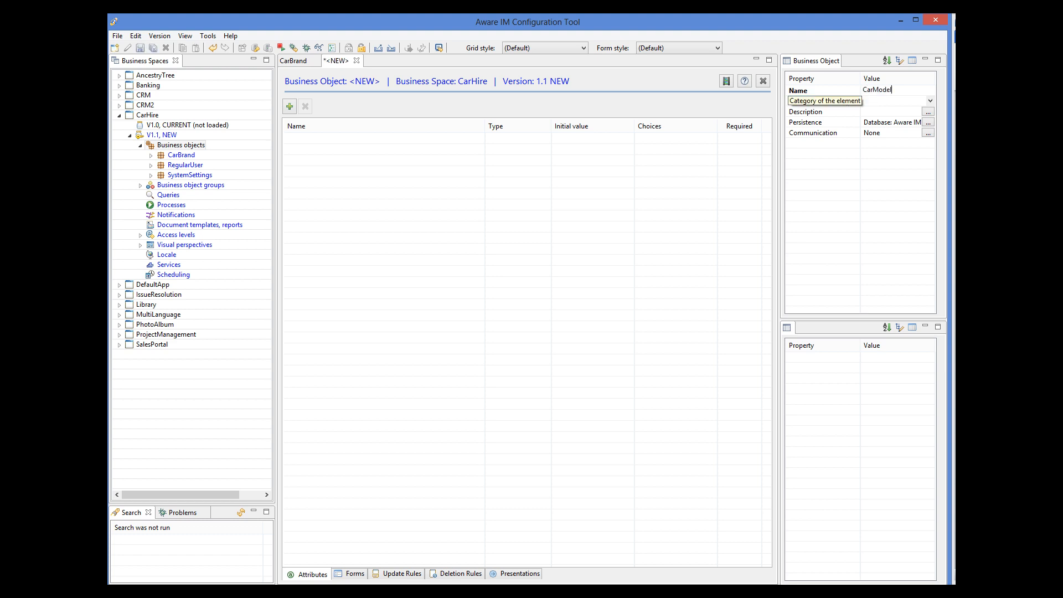
{"action": "left_click", "coordinate": [289, 106]}
{"action": "type", "text": "Name"}
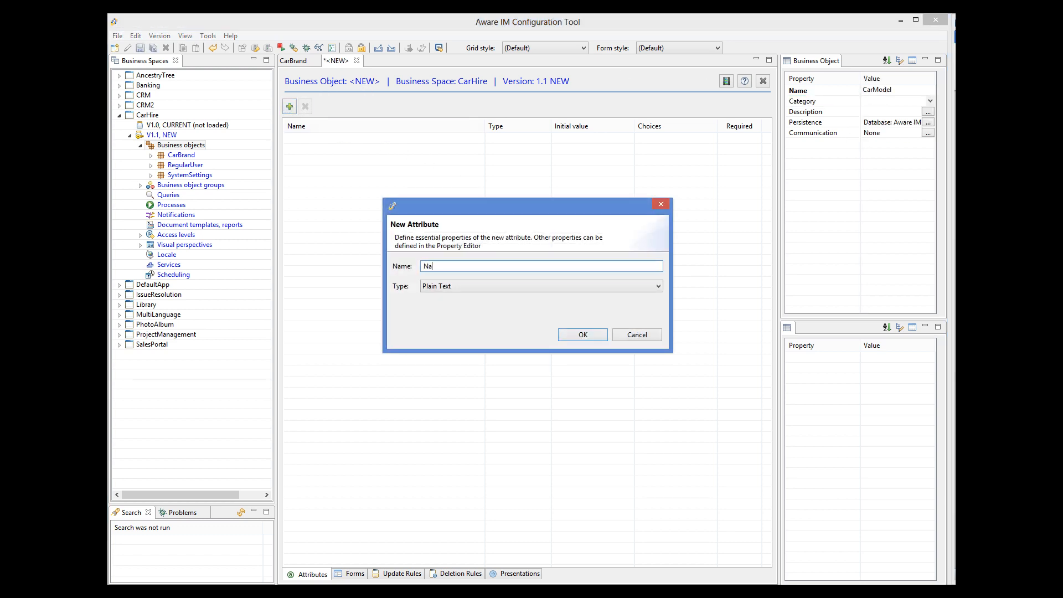
{"action": "left_click", "coordinate": [584, 335]}
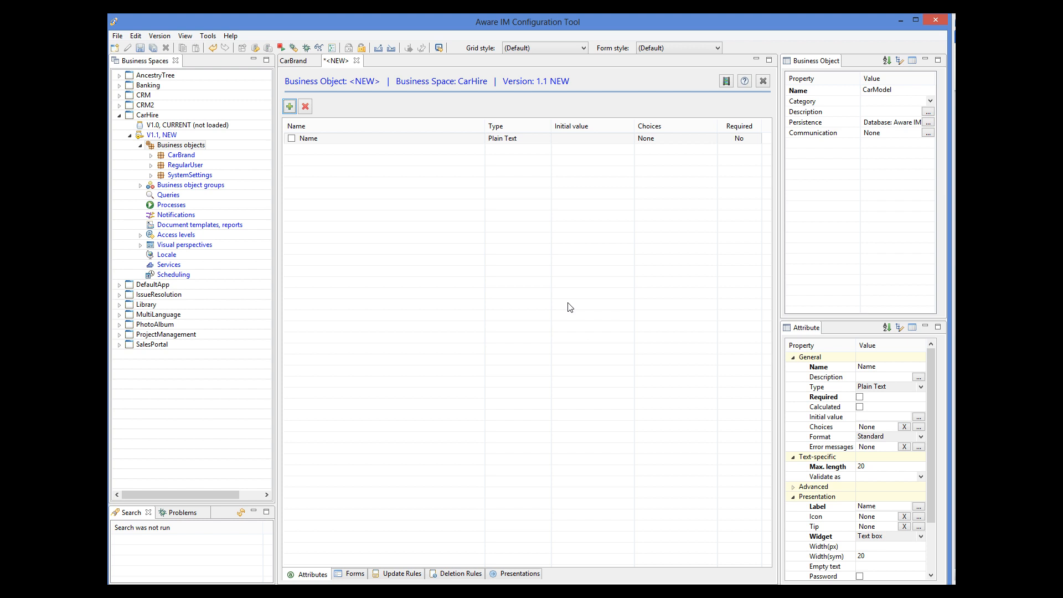
- Add an attribute called Brand of type CarBrand to the CarModel object
{"action": "left_click", "coordinate": [289, 107]}
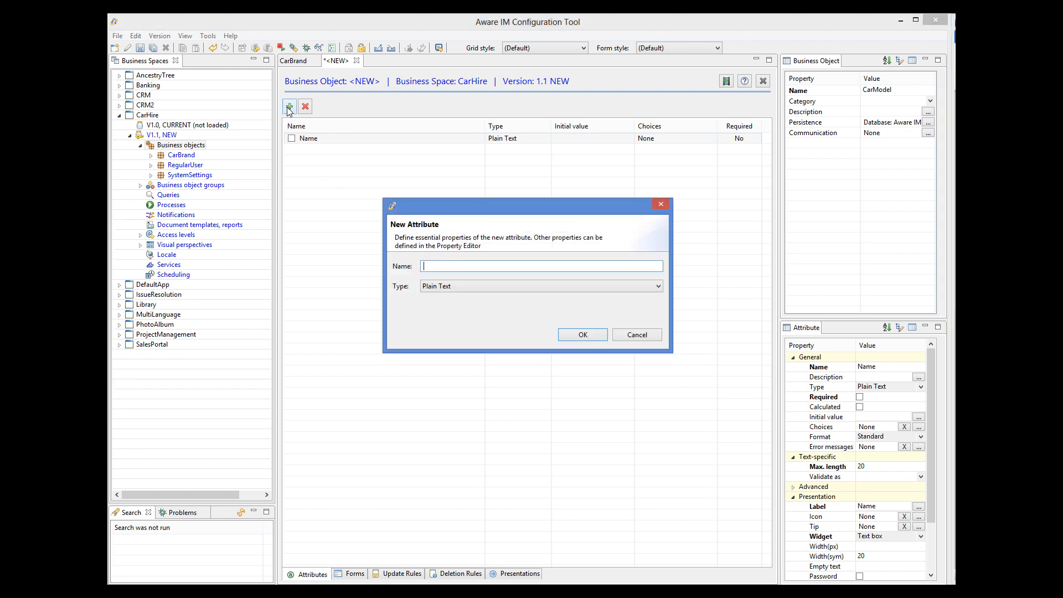
{"action": "type", "text": "Brand"}
{"action": "left_click", "coordinate": [508, 291]}
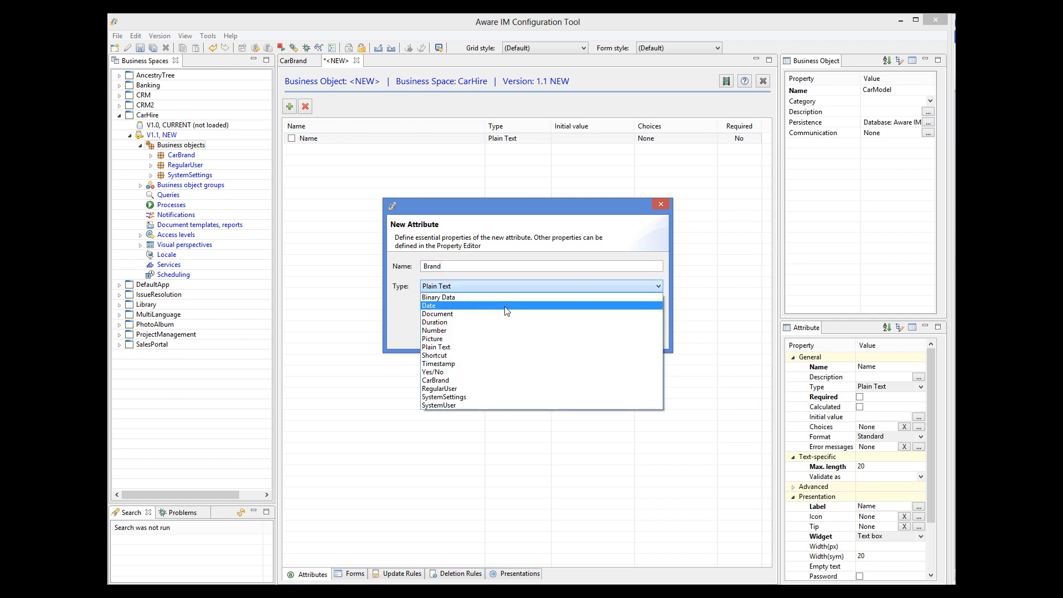
{"action": "left_click", "coordinate": [506, 380]}
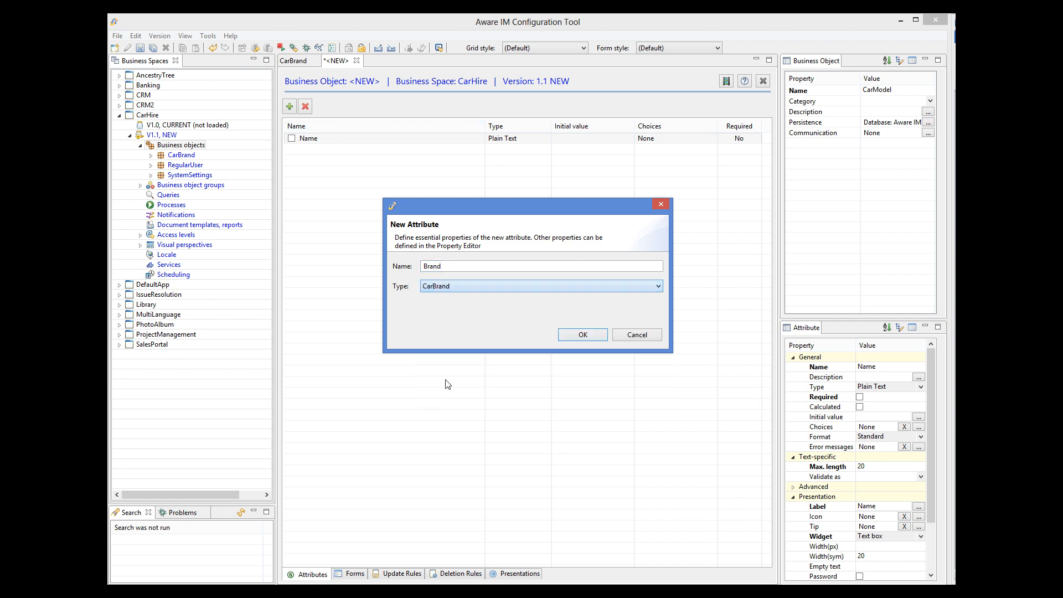
{"action": "left_click", "coordinate": [583, 335]}
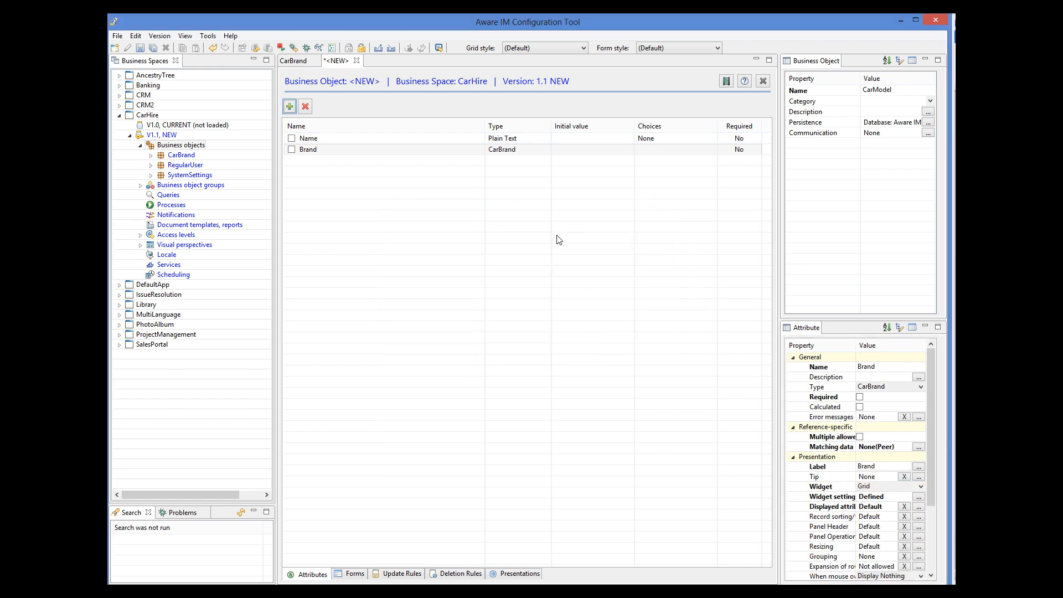
- Make both the Name and Brand attributes of CarModel required and save the object
{"action": "left_click", "coordinate": [500, 139]}
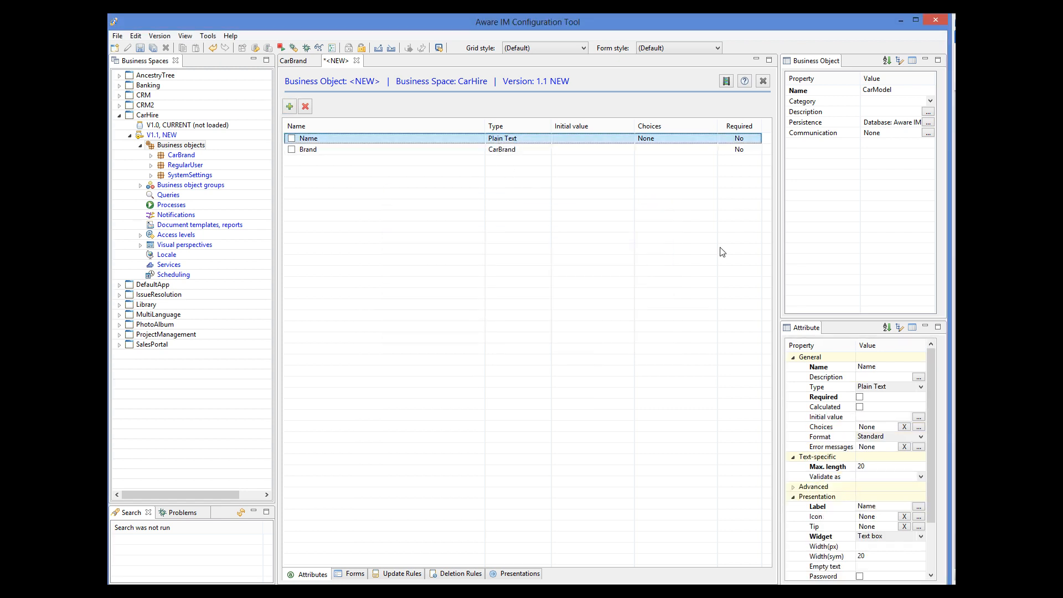
{"action": "left_click", "coordinate": [860, 397]}
{"action": "left_click", "coordinate": [512, 149]}
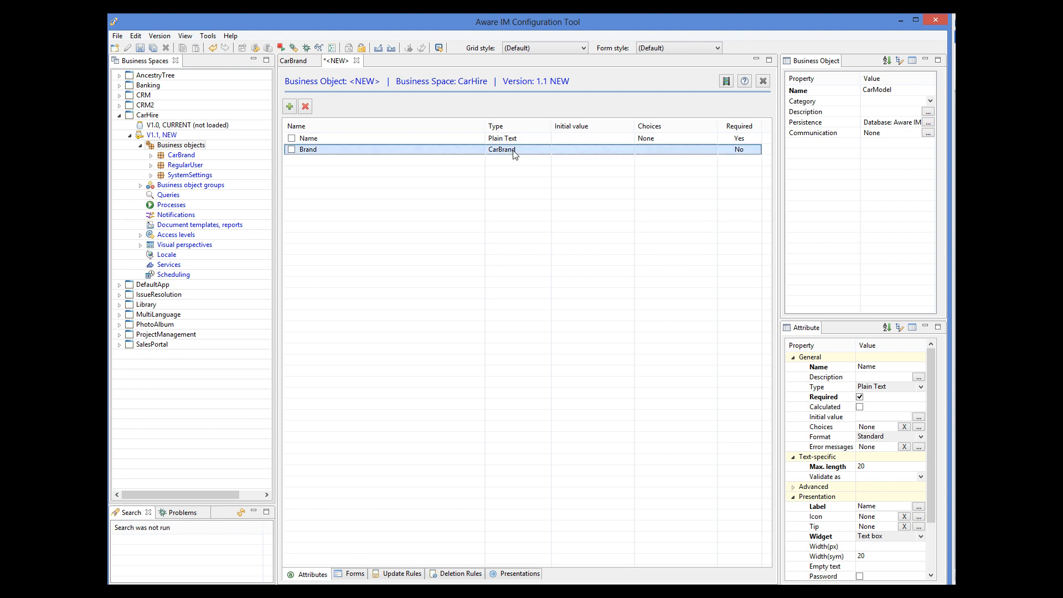
{"action": "left_click", "coordinate": [859, 397]}
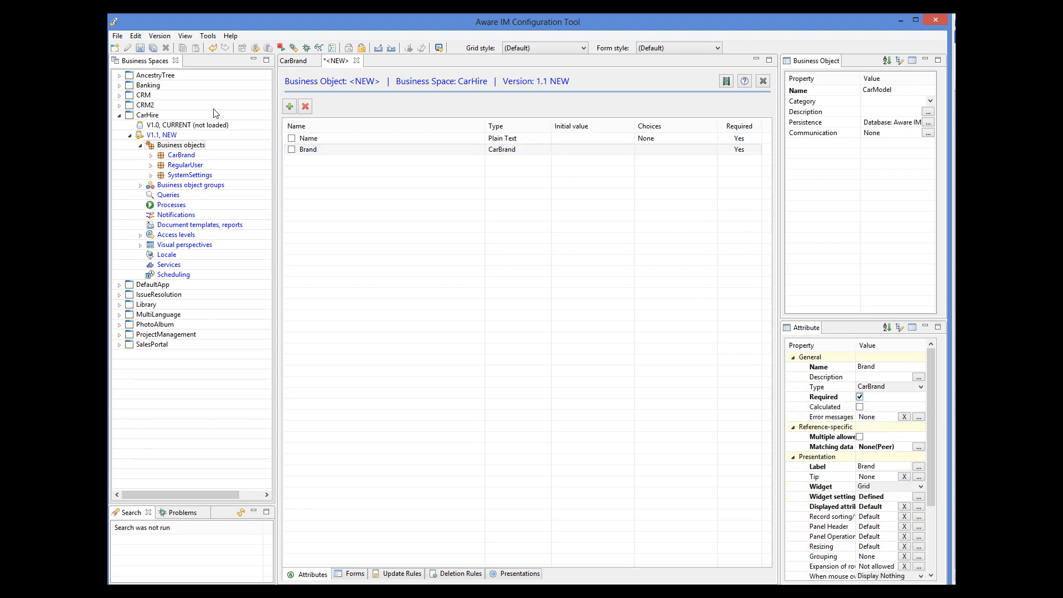
{"action": "left_click", "coordinate": [149, 50]}
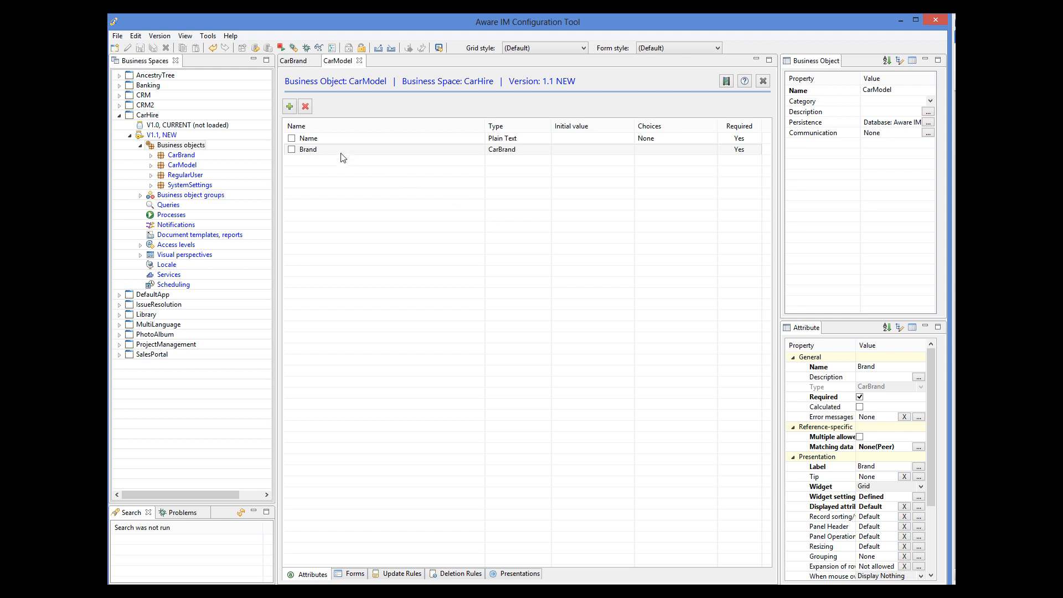
- Create a new business object named Car in the CarHire business space
{"action": "right_click", "coordinate": [201, 147]}
{"action": "left_click", "coordinate": [222, 150]}
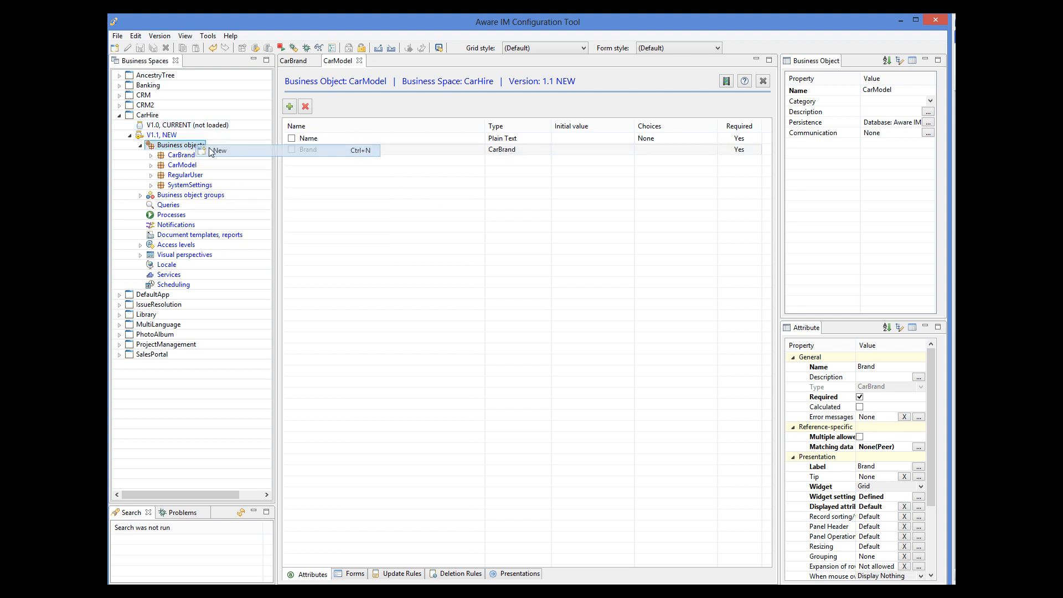
{"action": "left_click", "coordinate": [887, 94]}
{"action": "type", "text": "Car"}
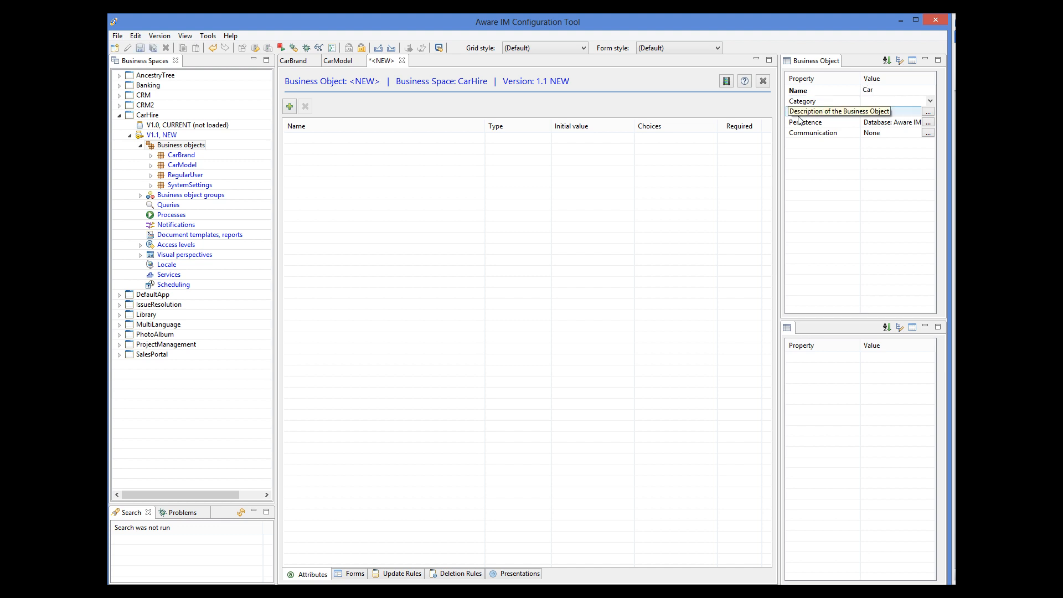
- Add a required attribute called Model of type CarModel to the Car object
{"action": "left_click", "coordinate": [296, 104]}
{"action": "type", "text": "Model"}
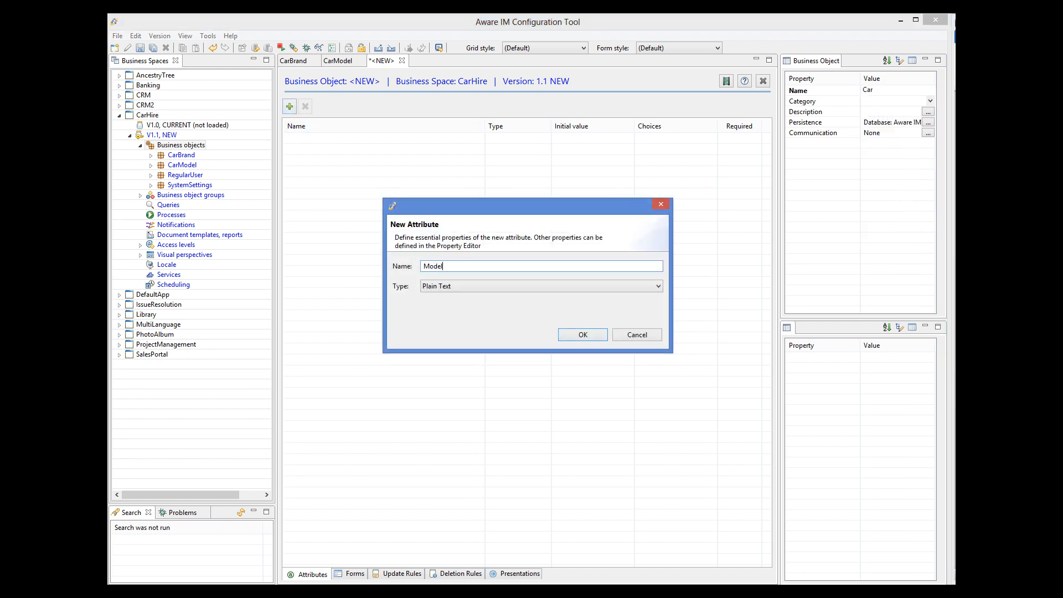
{"action": "left_click", "coordinate": [449, 287]}
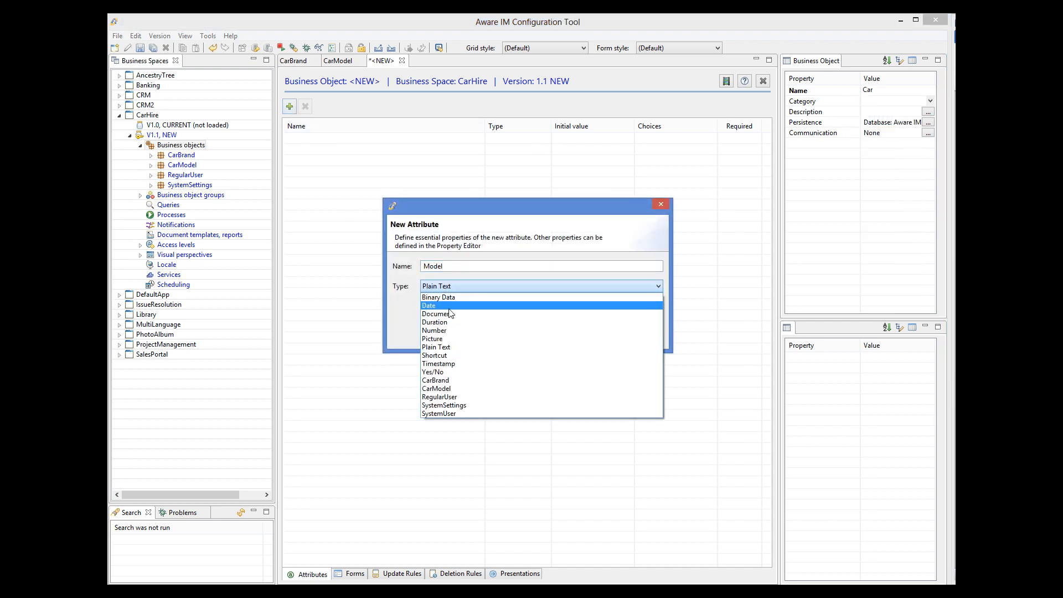
{"action": "left_click", "coordinate": [446, 388]}
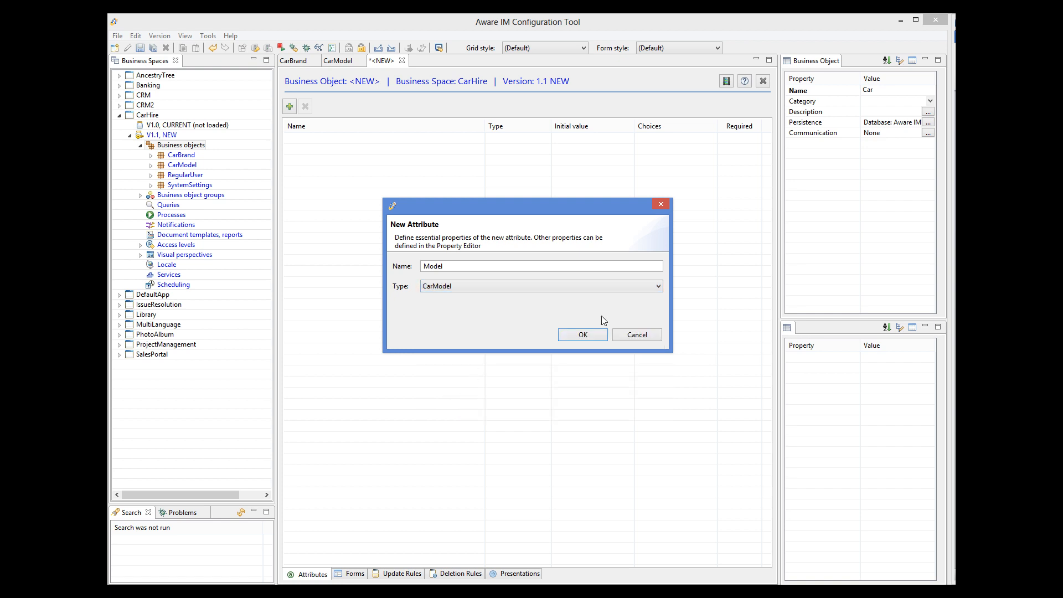
{"action": "left_click", "coordinate": [589, 336]}
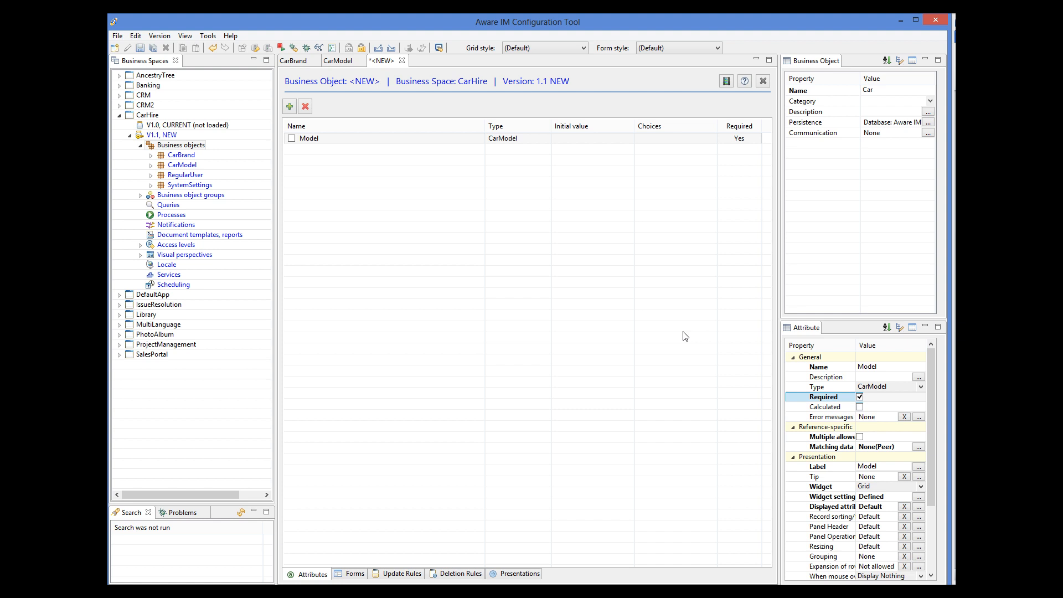
- Add a required Plain Text attribute called NumberPlate to the Car object
{"action": "left_click", "coordinate": [289, 106]}
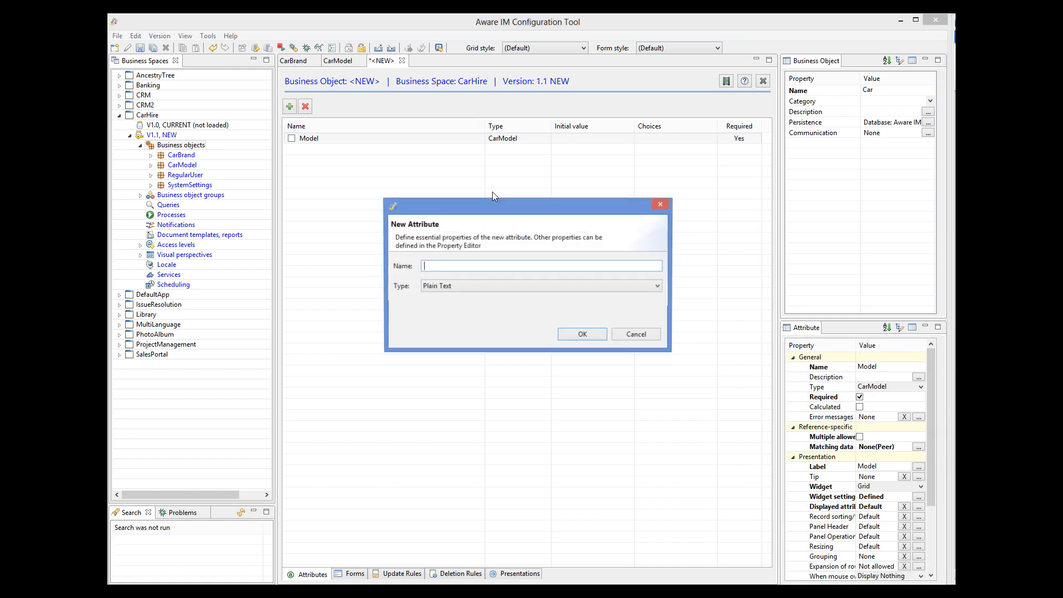
{"action": "type", "text": "NumberPlate"}
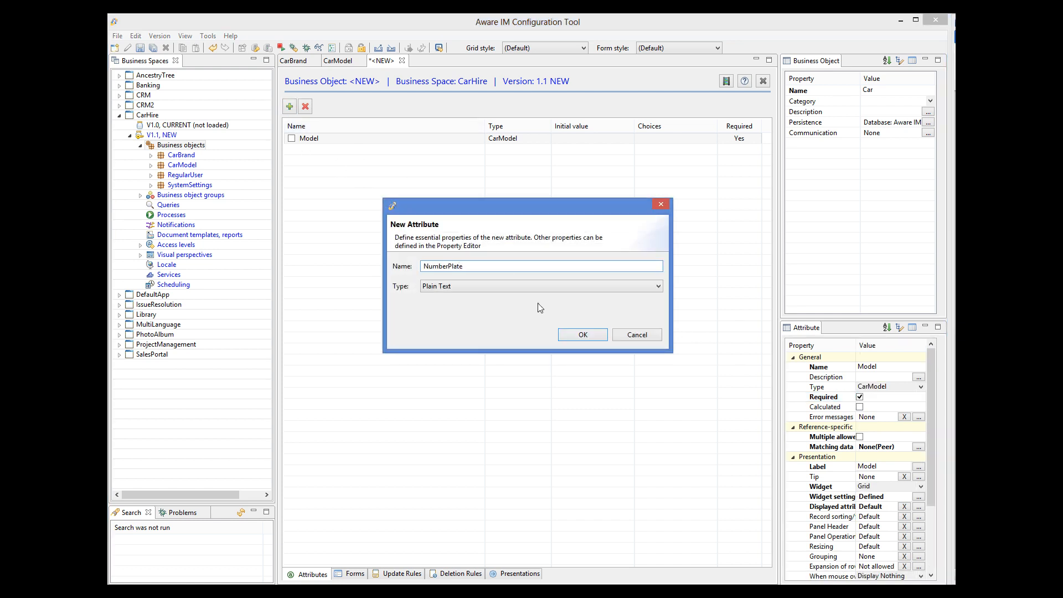
{"action": "left_click", "coordinate": [588, 335]}
{"action": "left_click", "coordinate": [860, 397]}
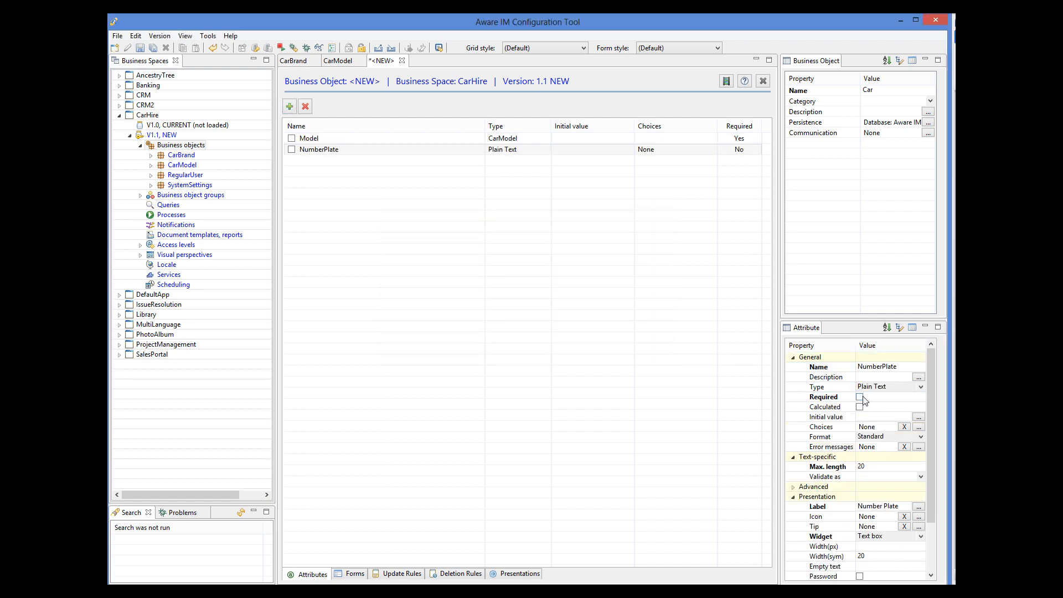
- Add a required Plain Text attribute called BodyColor to Car and save the object
{"action": "left_click", "coordinate": [289, 107]}
{"action": "type", "text": "BodyColor"}
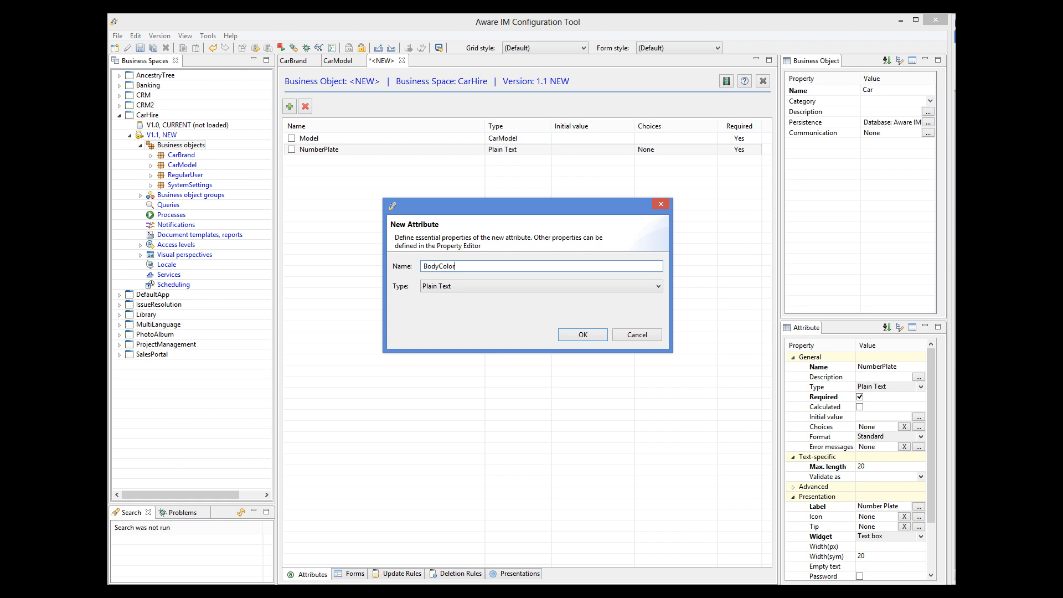
{"action": "left_click", "coordinate": [576, 335]}
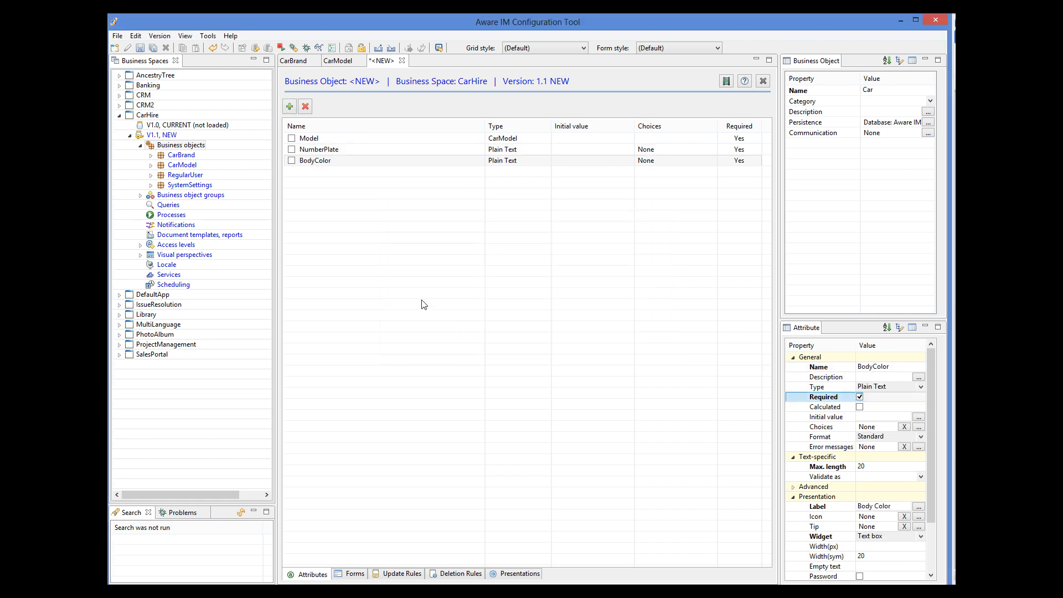
{"action": "left_click", "coordinate": [140, 48]}
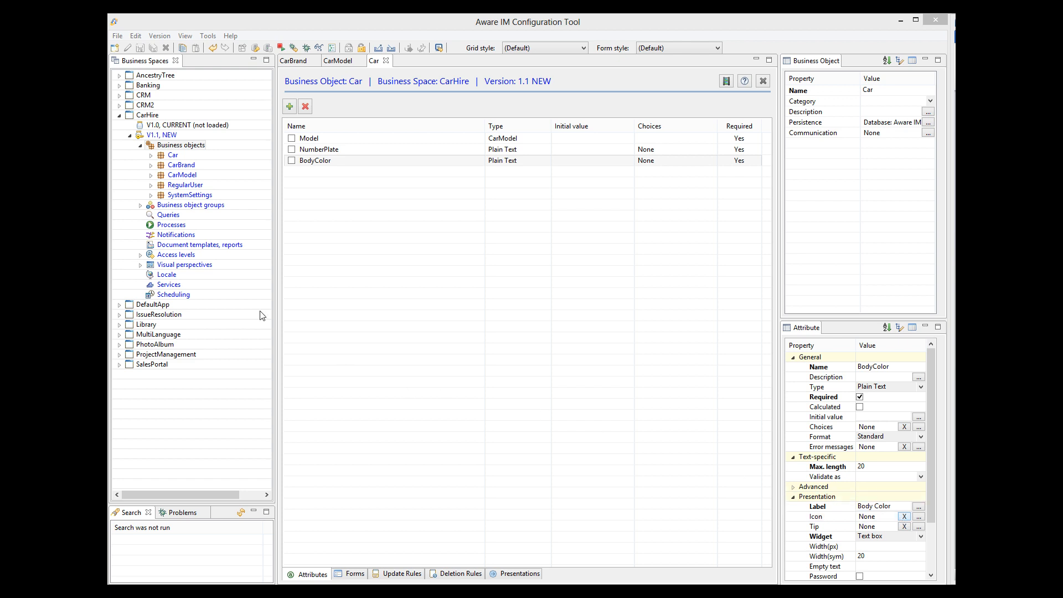
- Create a new business object named CarModelSelection in CarHire with its persistence type set to Not persisted
{"action": "right_click", "coordinate": [186, 145]}
{"action": "left_click", "coordinate": [200, 152]}
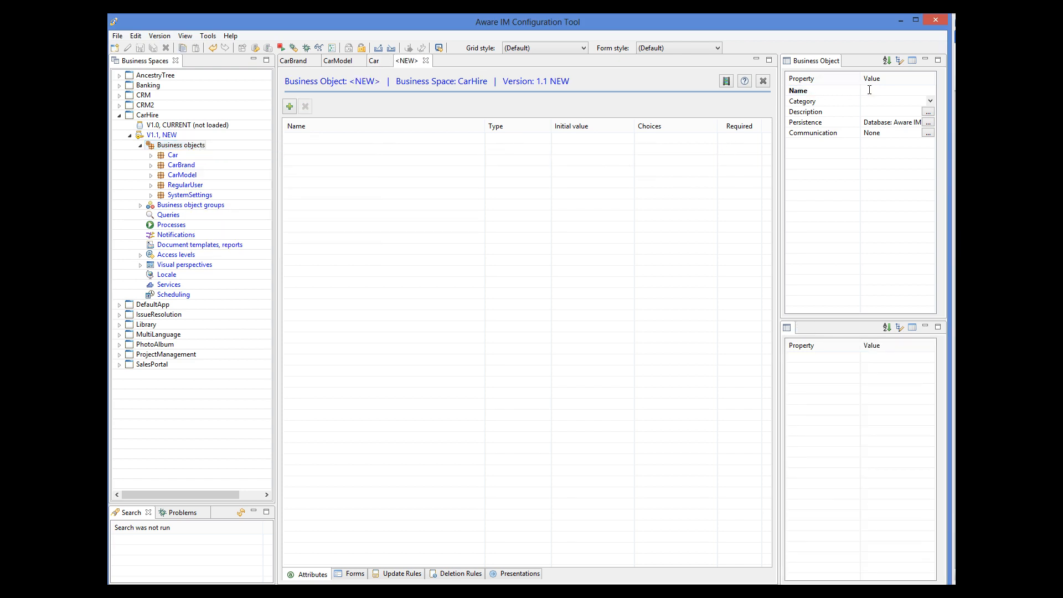
{"action": "type", "text": "CarModelSelection"}
{"action": "left_click", "coordinate": [929, 123]}
{"action": "left_click", "coordinate": [414, 62]}
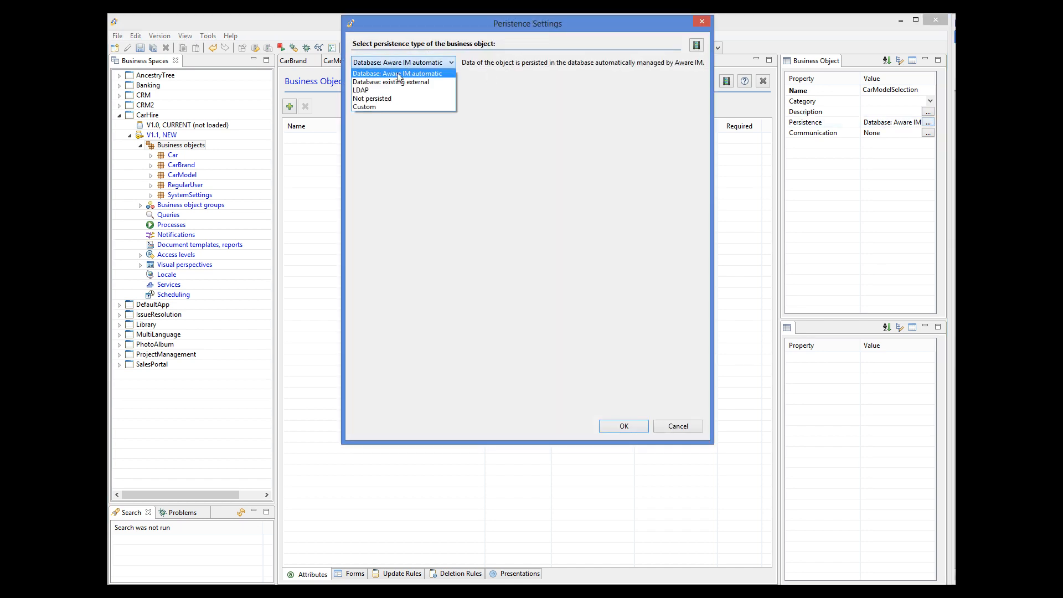
{"action": "left_click", "coordinate": [383, 99]}
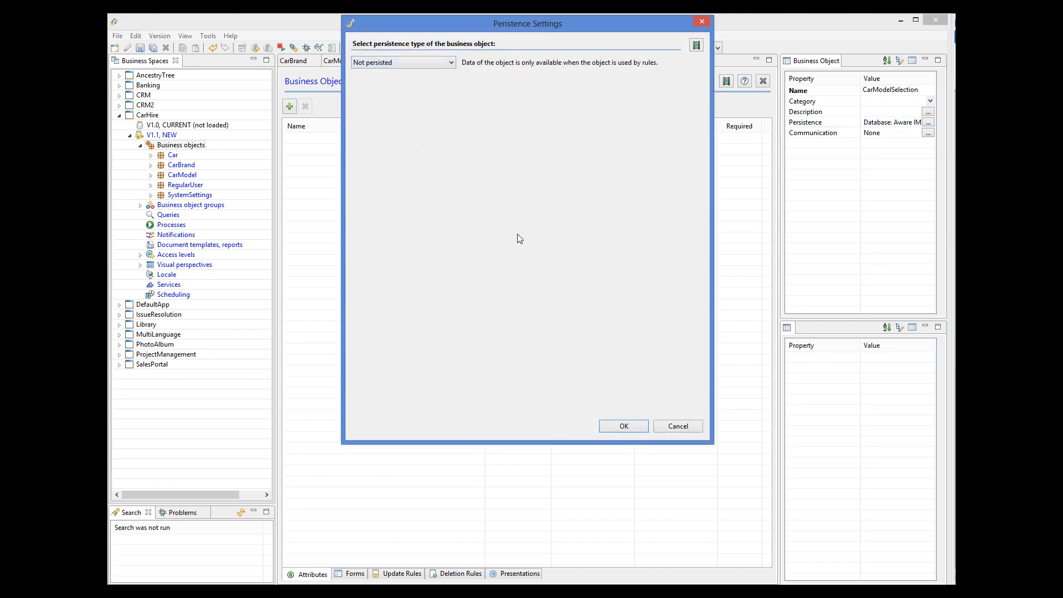
{"action": "left_click", "coordinate": [617, 426]}
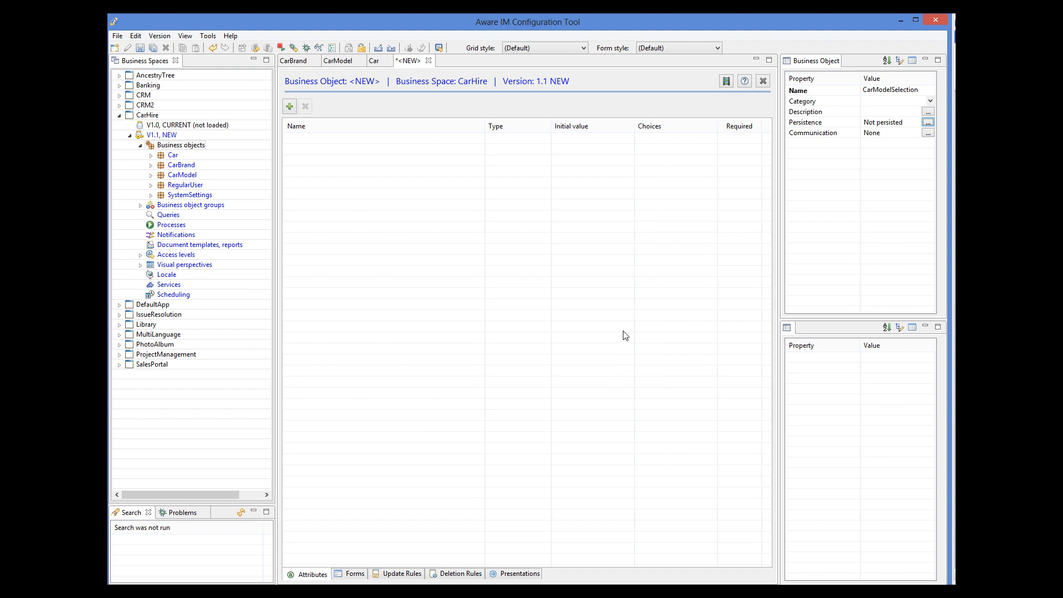
- Add an attribute called Brand of type CarBrand to the CarModelSelection object
{"action": "left_click", "coordinate": [290, 106]}
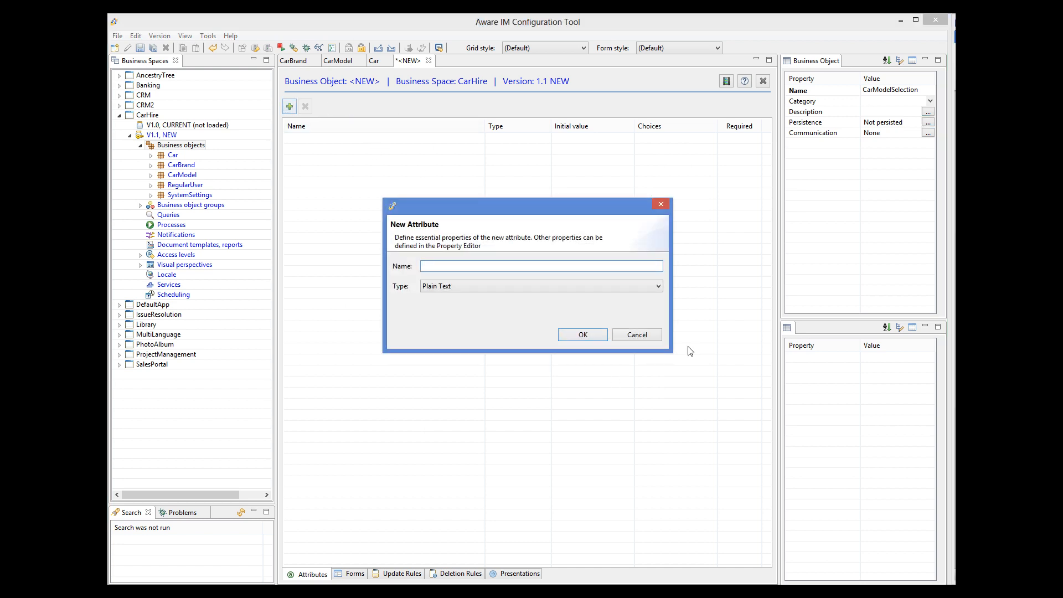
{"action": "type", "text": "Brand"}
{"action": "left_click", "coordinate": [451, 285]}
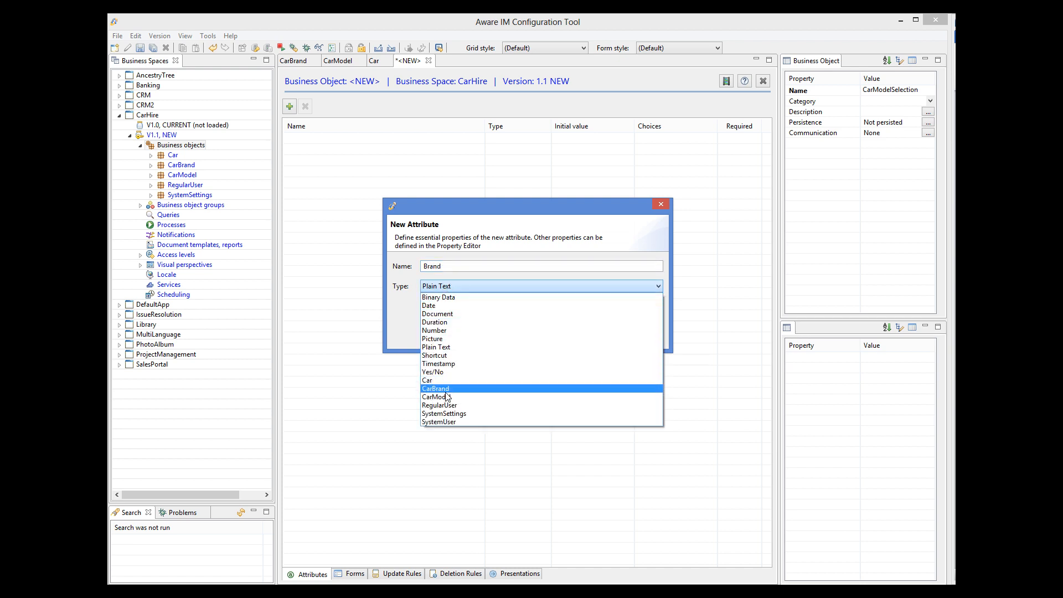
{"action": "left_click", "coordinate": [446, 391]}
{"action": "left_click", "coordinate": [576, 334]}
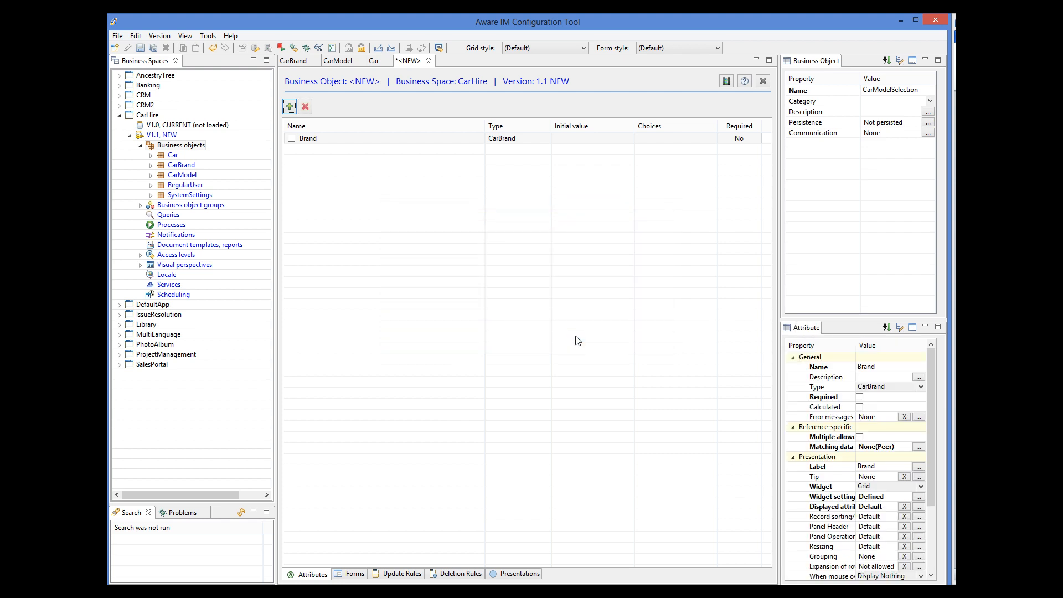
- Add an attribute called Model of type CarModel to the CarModelSelection object
{"action": "left_click", "coordinate": [289, 106]}
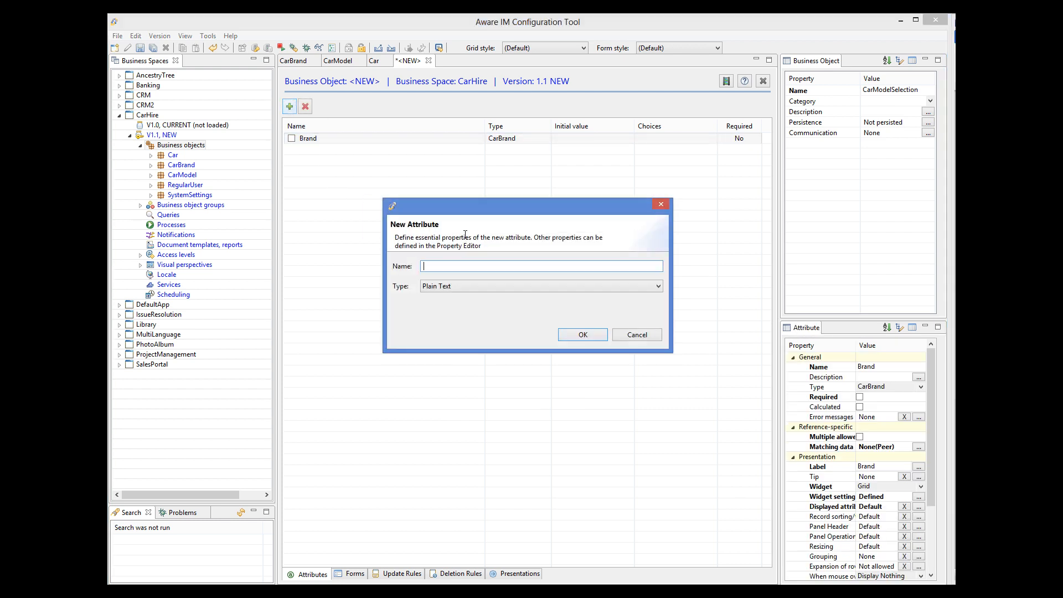
{"action": "type", "text": "Model"}
{"action": "left_click", "coordinate": [457, 286]}
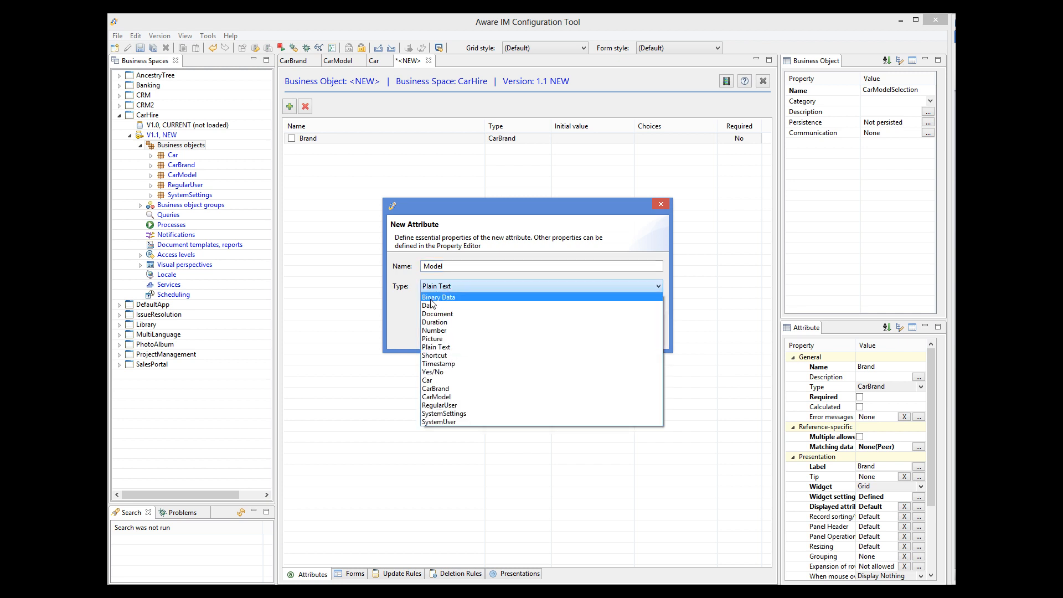
{"action": "left_click", "coordinate": [443, 397]}
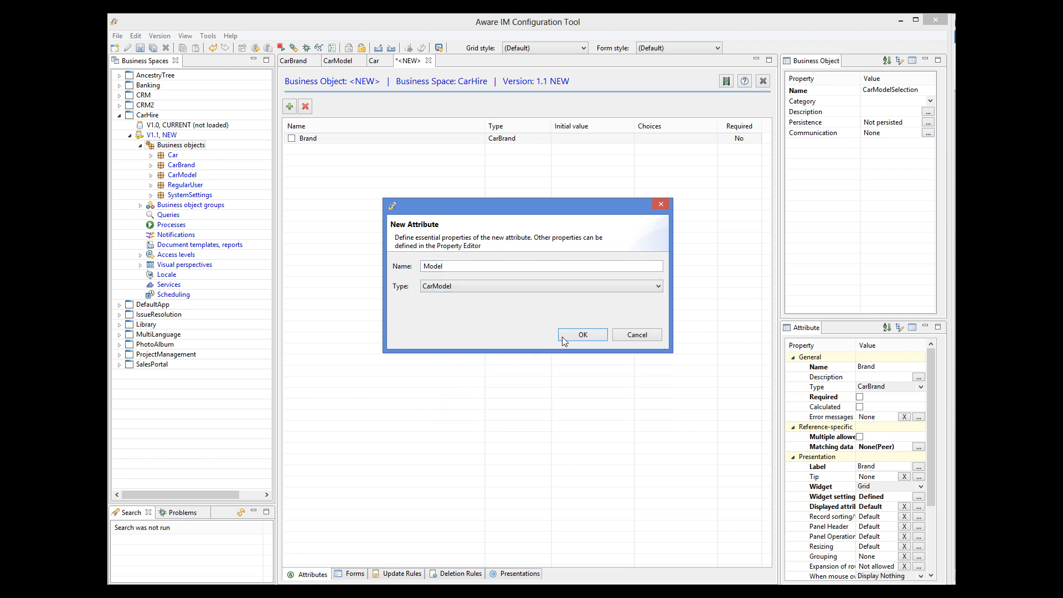
{"action": "left_click", "coordinate": [583, 335]}
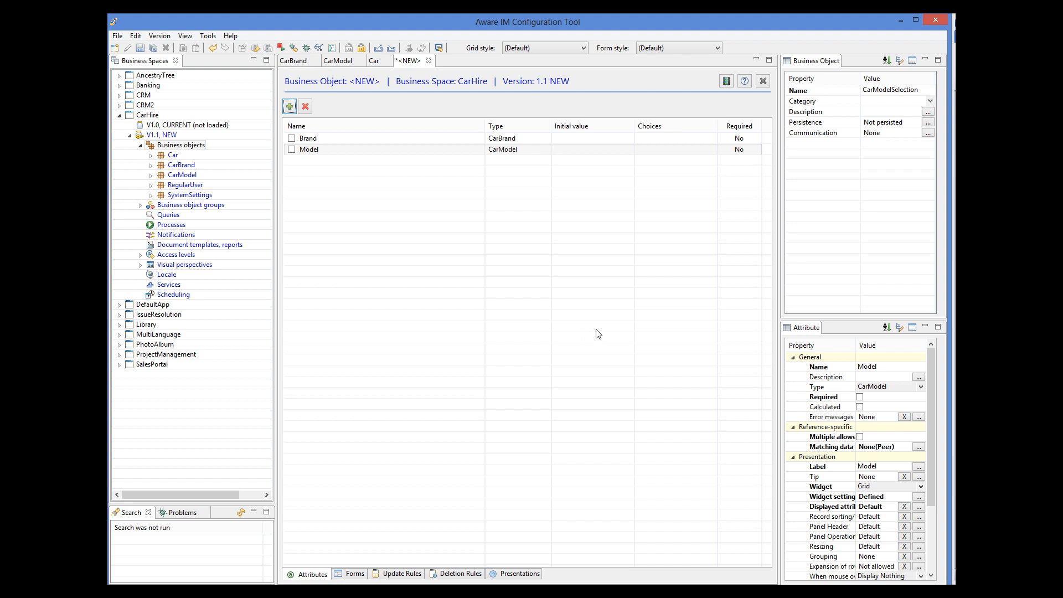
- Present the Brand attribute as a Combo-box that displays the Name attribute
{"action": "left_click", "coordinate": [329, 141]}
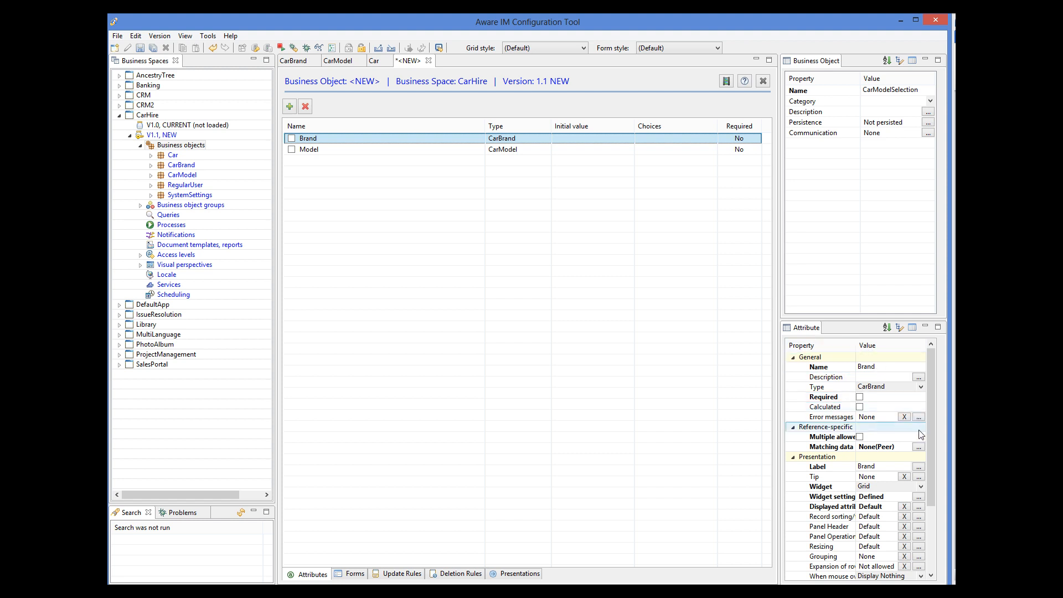
{"action": "scroll", "coordinate": [929, 457], "scroll_direction": "down", "scroll_amount": 2}
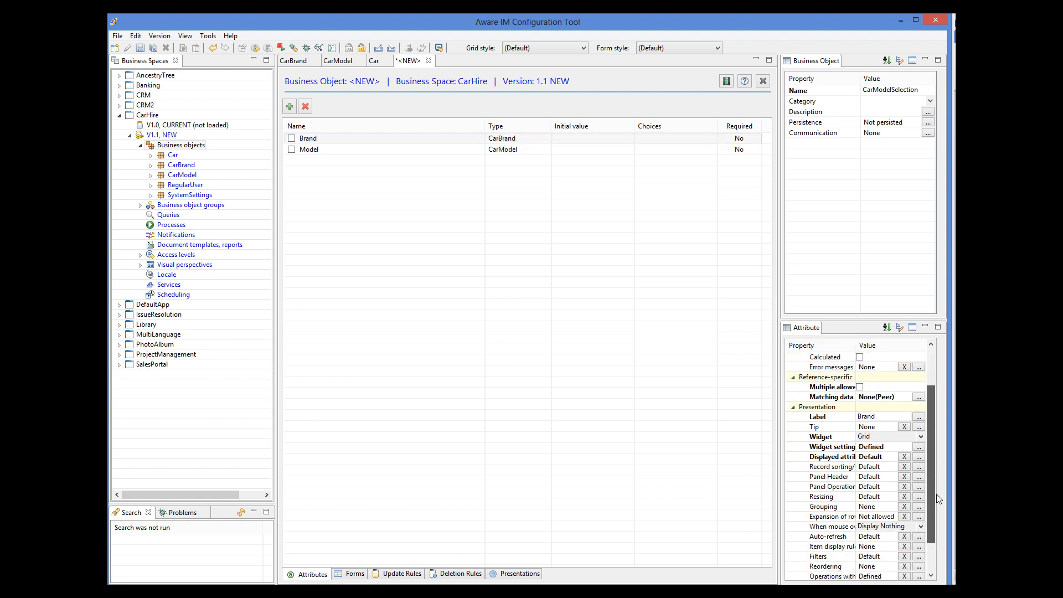
{"action": "left_click", "coordinate": [921, 440]}
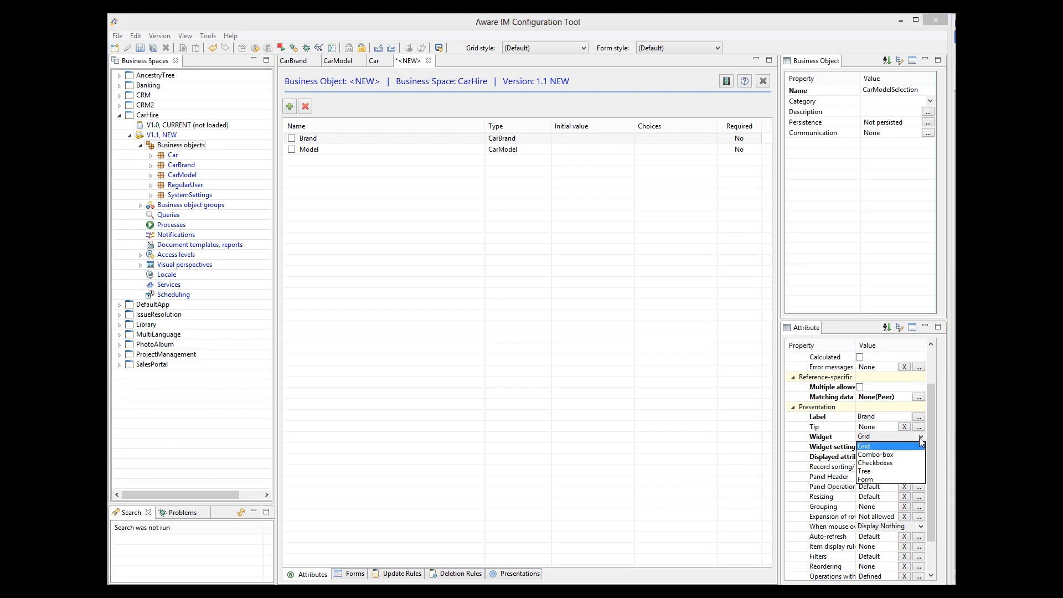
{"action": "left_click", "coordinate": [884, 455]}
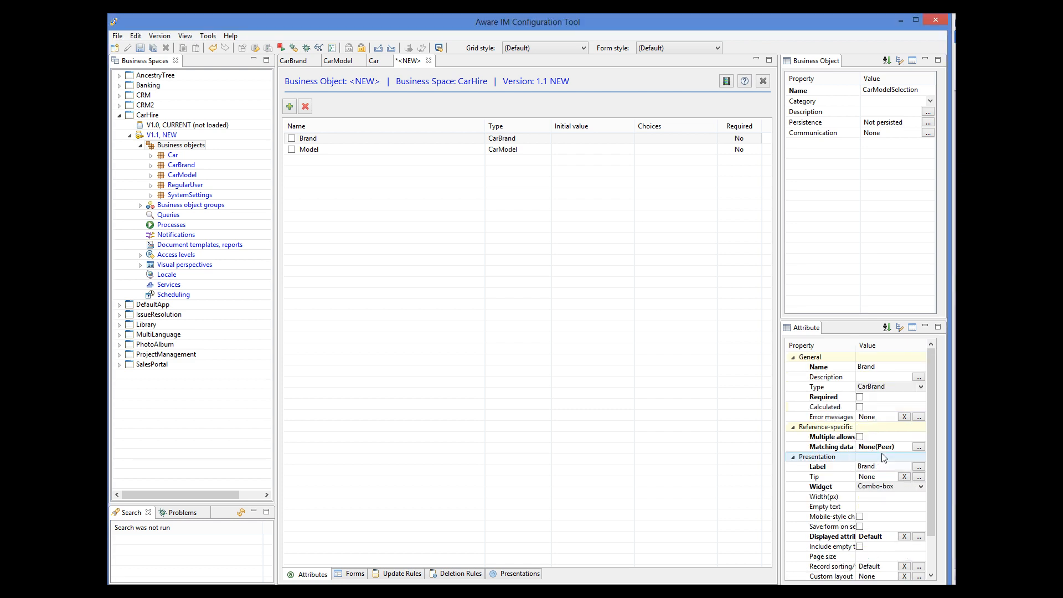
{"action": "left_click", "coordinate": [918, 536]}
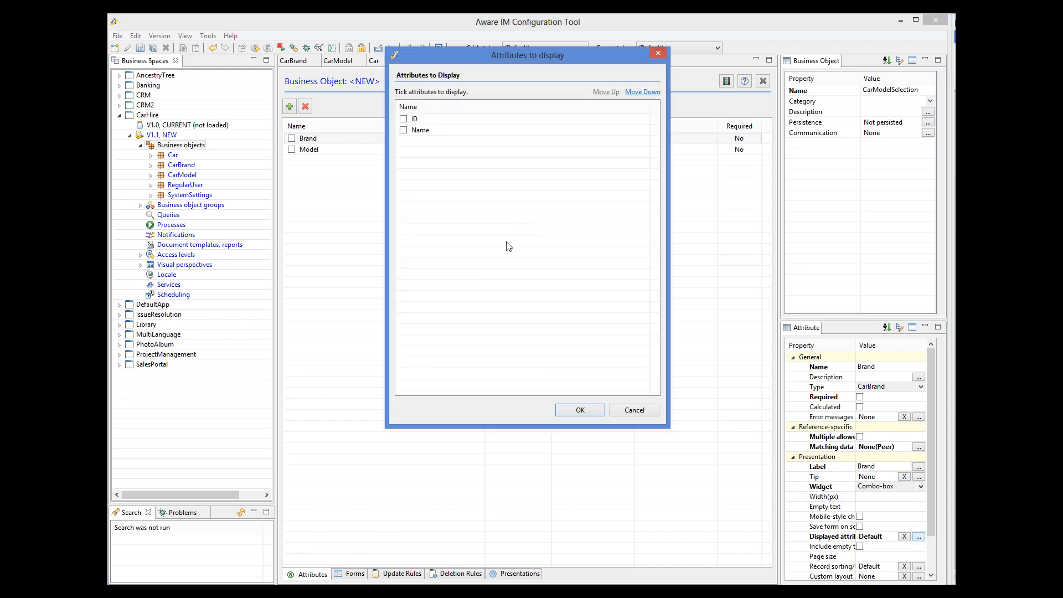
{"action": "left_click", "coordinate": [404, 130]}
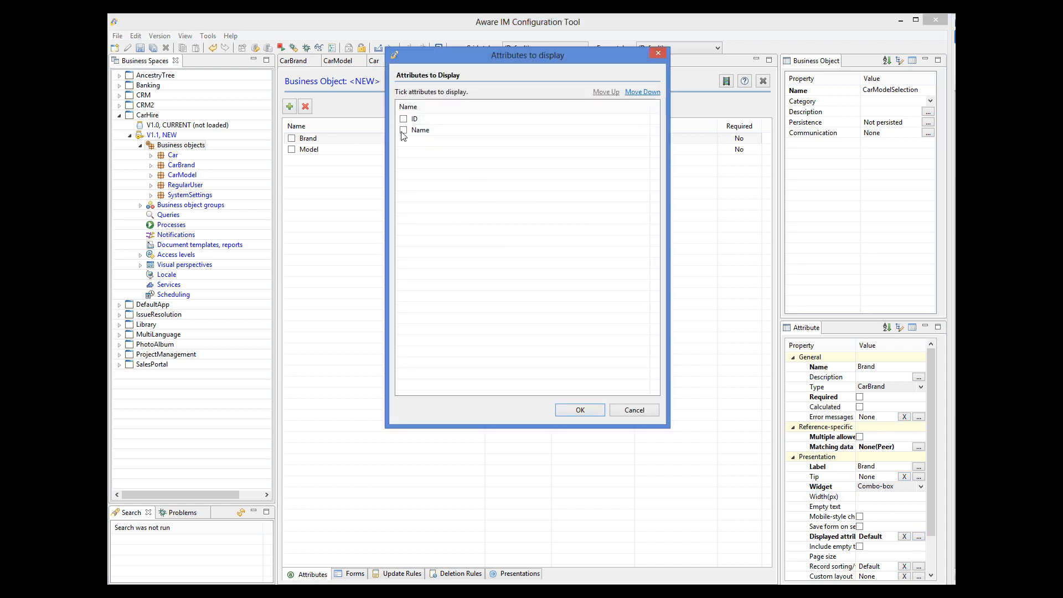
{"action": "left_click", "coordinate": [580, 410]}
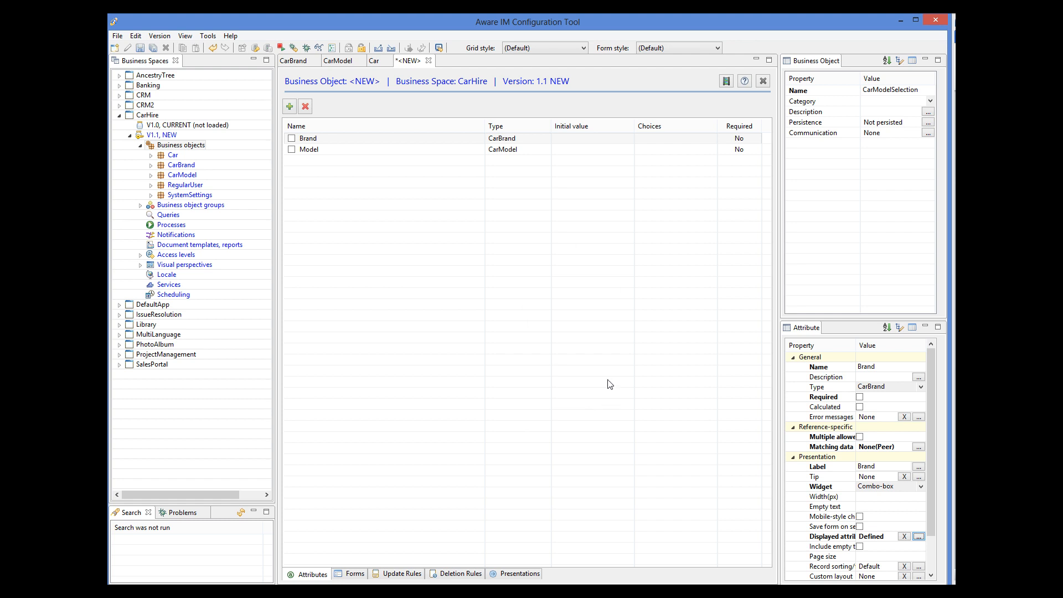
- Set the Brand combo-box to fetch all records at once and sort them by Name
{"action": "left_click_drag", "start_coordinate": [933, 467], "coordinate": [938, 519]}
{"action": "left_click", "coordinate": [919, 556]}
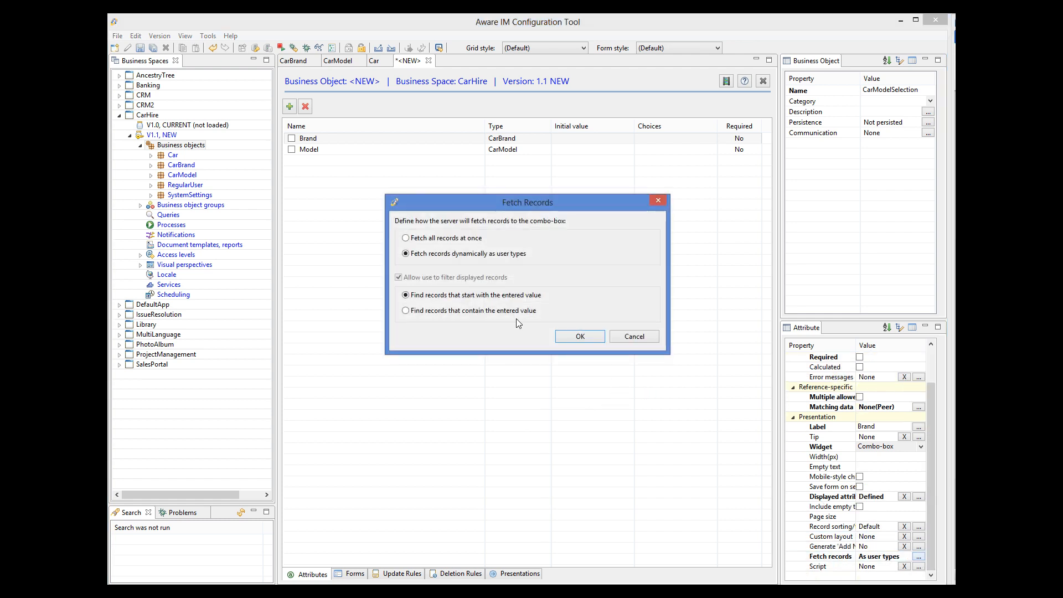
{"action": "left_click", "coordinate": [405, 238]}
{"action": "left_click", "coordinate": [580, 338]}
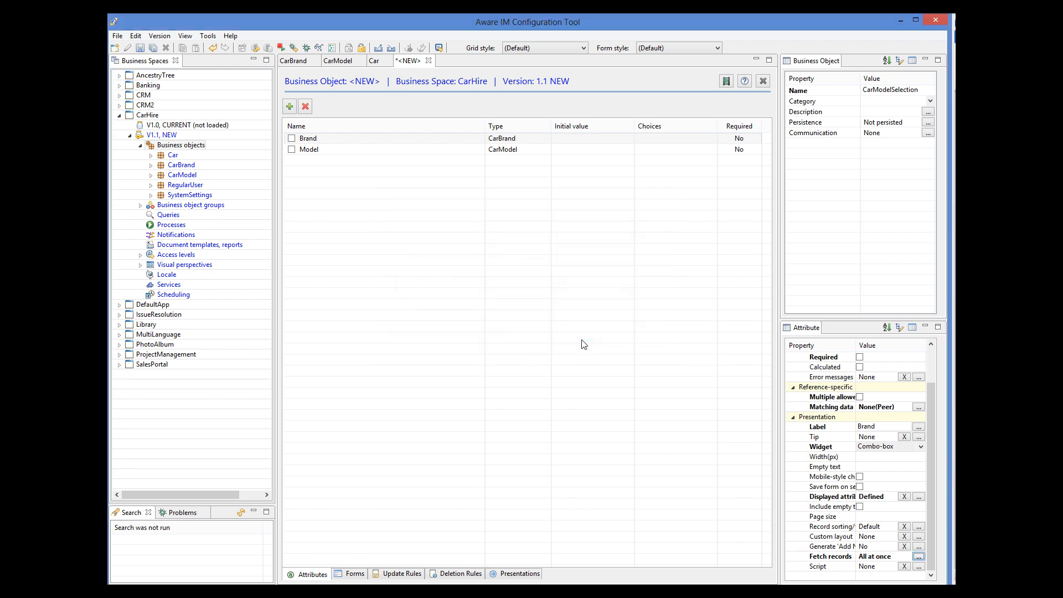
{"action": "left_click", "coordinate": [919, 527]}
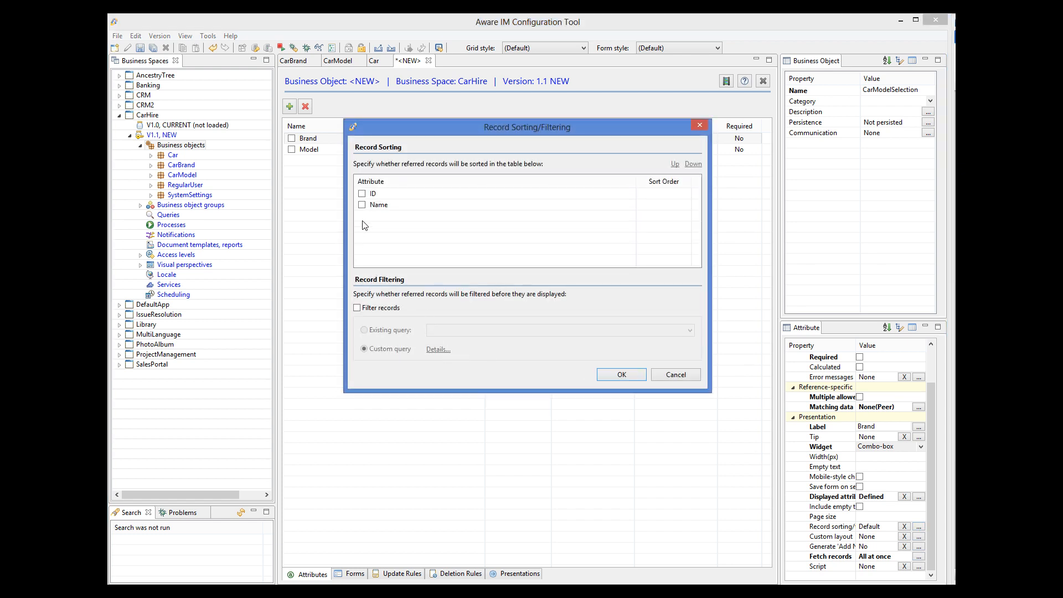
{"action": "left_click", "coordinate": [362, 205]}
{"action": "left_click", "coordinate": [621, 374]}
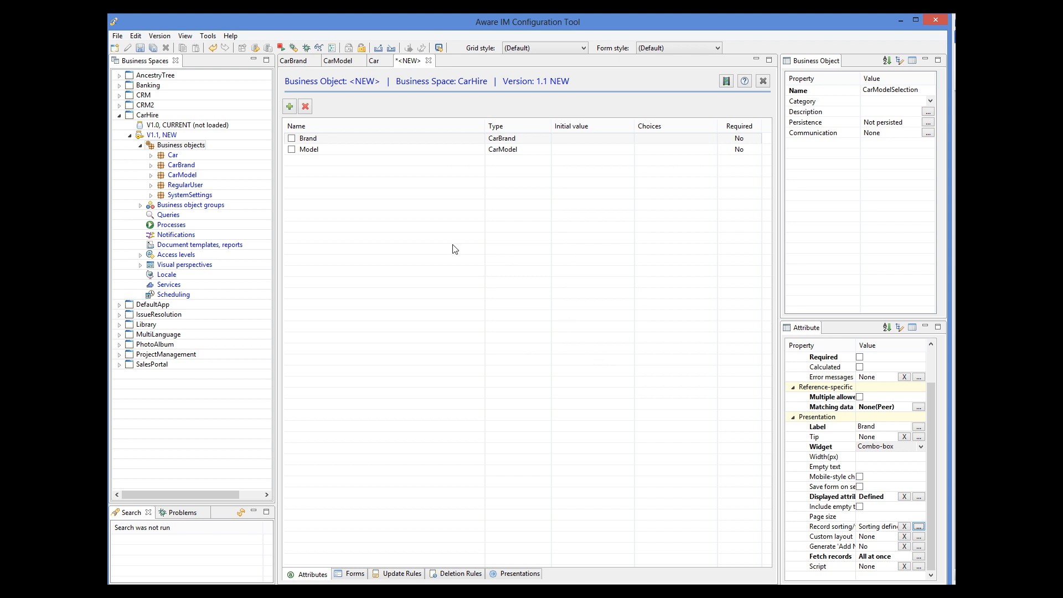
- Present the Model attribute as a Combo-box that displays the Name attribute
{"action": "left_click", "coordinate": [314, 152]}
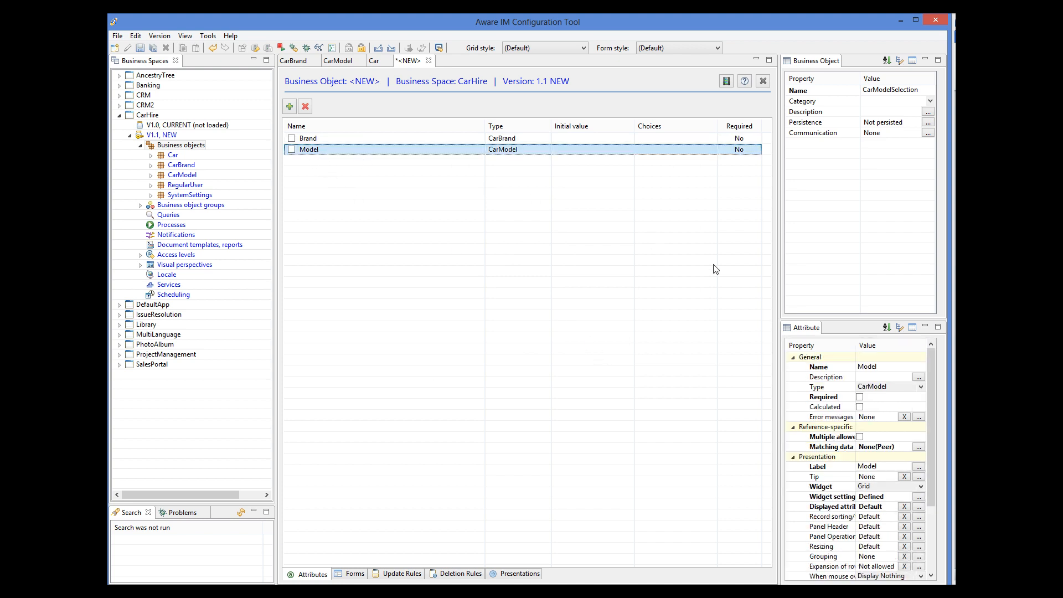
{"action": "left_click", "coordinate": [921, 486]}
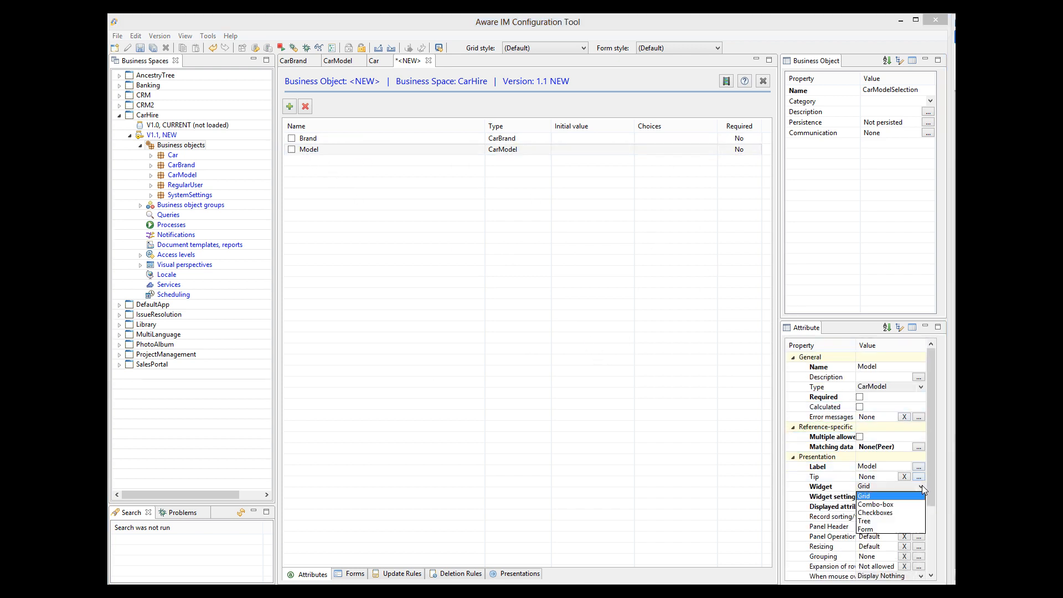
{"action": "left_click", "coordinate": [876, 504]}
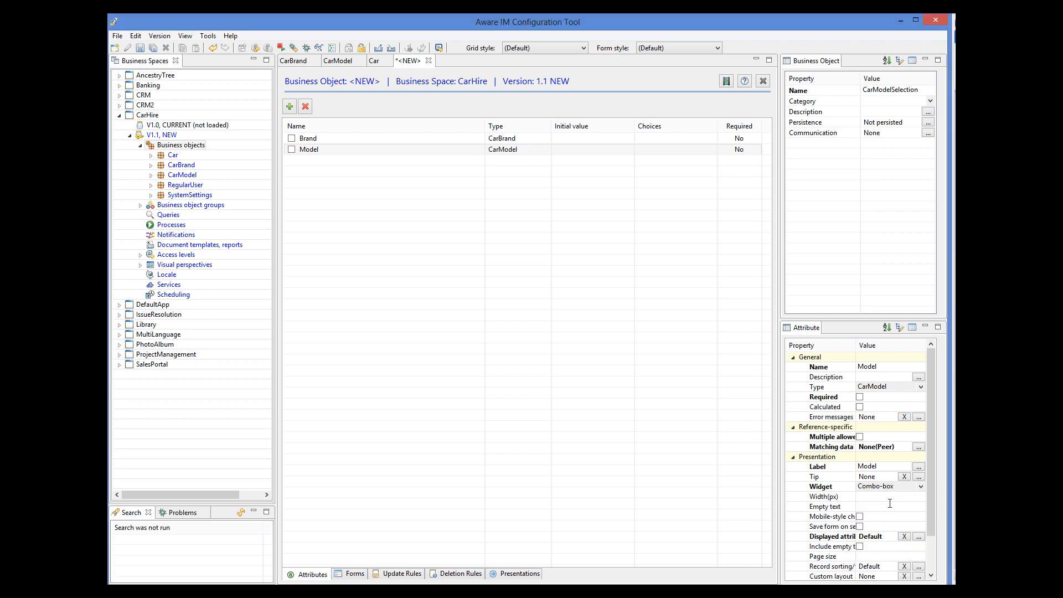
{"action": "left_click", "coordinate": [919, 537]}
{"action": "left_click", "coordinate": [403, 130]}
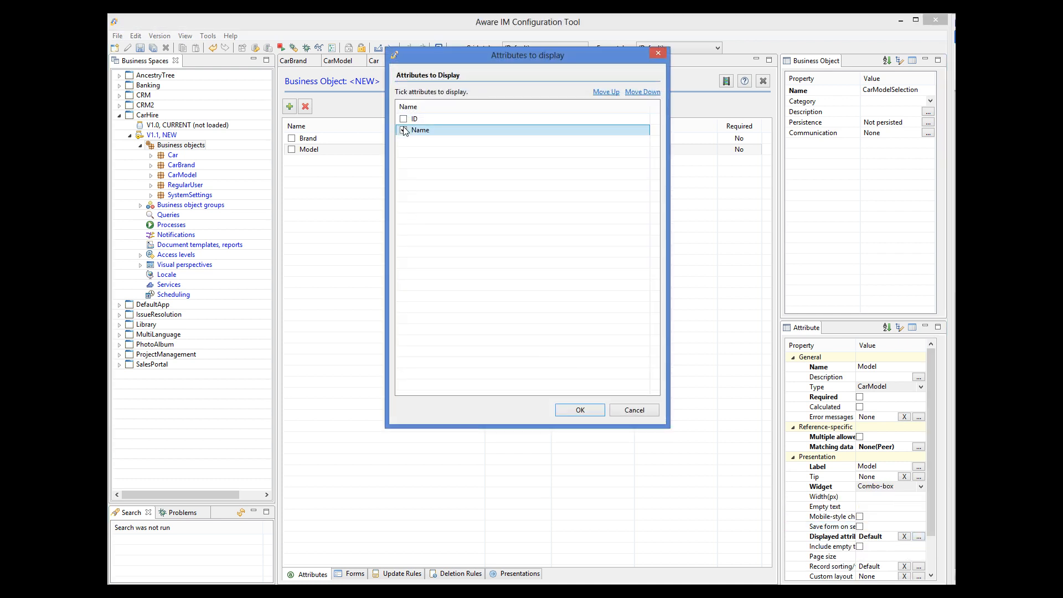
{"action": "left_click", "coordinate": [576, 412]}
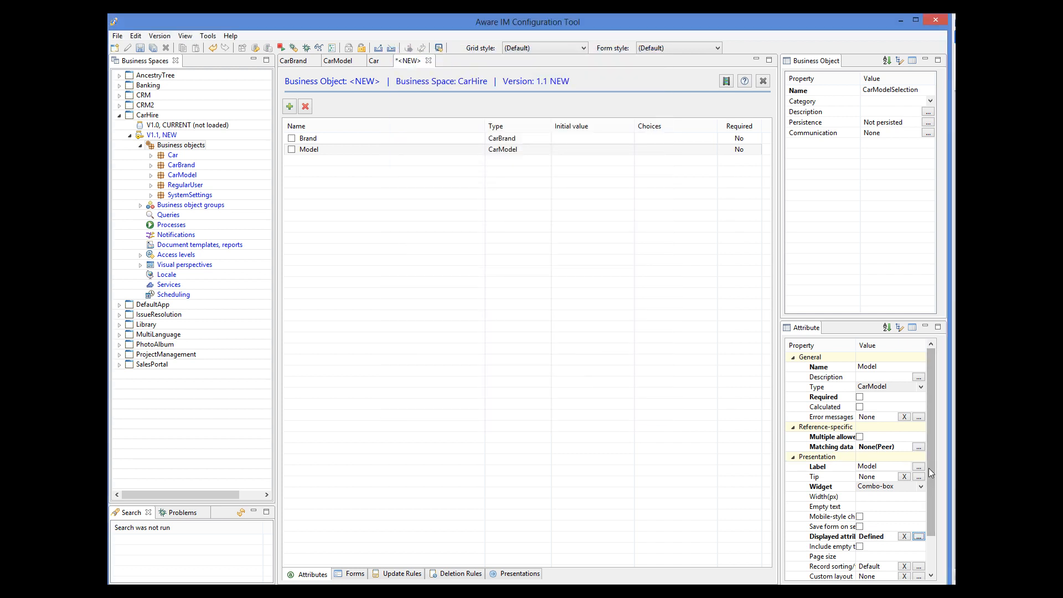
- Set the Model combo-box to fetch all records at once sorted by Name, and save the CarModelSelection object
{"action": "scroll", "coordinate": [929, 474], "scroll_direction": "down", "scroll_amount": 2}
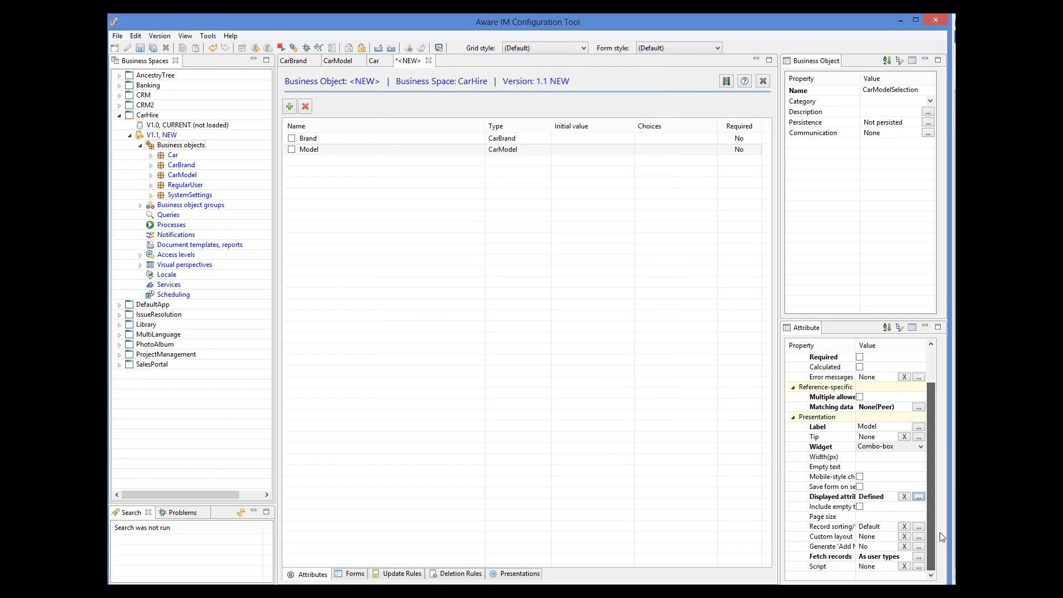
{"action": "left_click", "coordinate": [919, 557]}
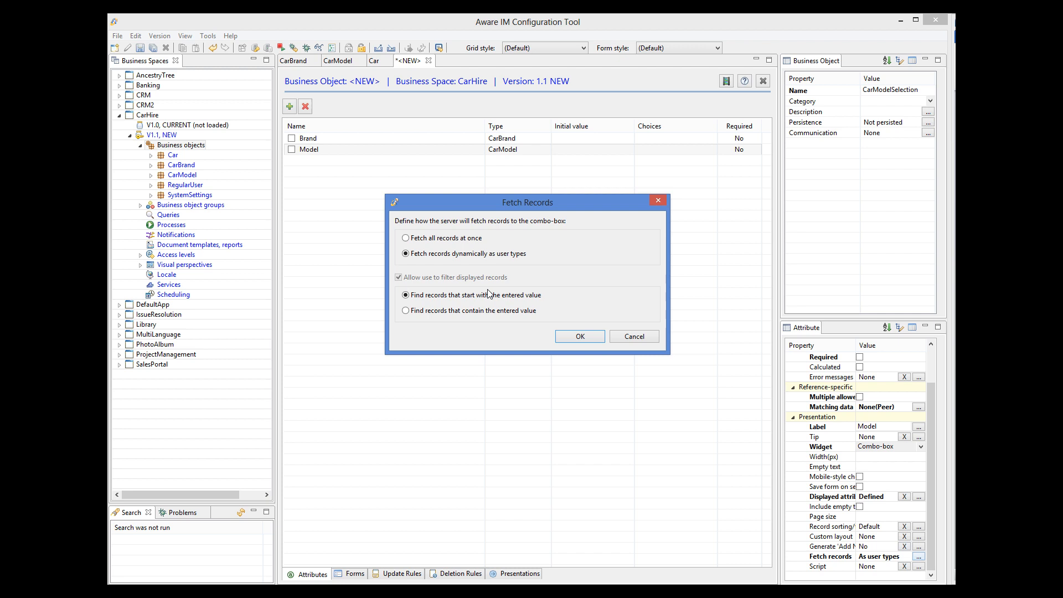
{"action": "left_click", "coordinate": [416, 239]}
{"action": "left_click", "coordinate": [563, 337]}
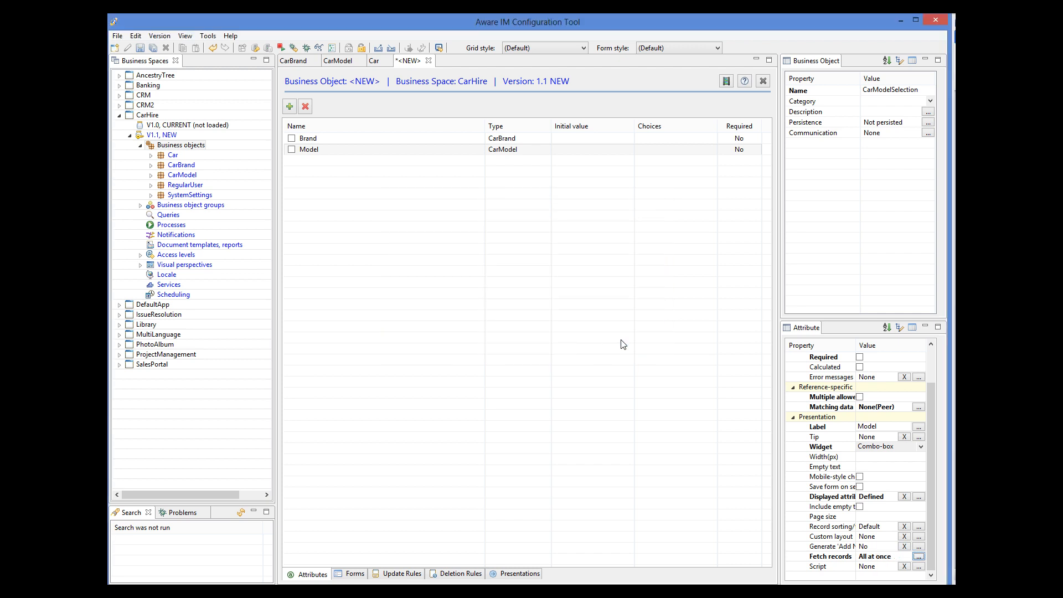
{"action": "left_click", "coordinate": [919, 526]}
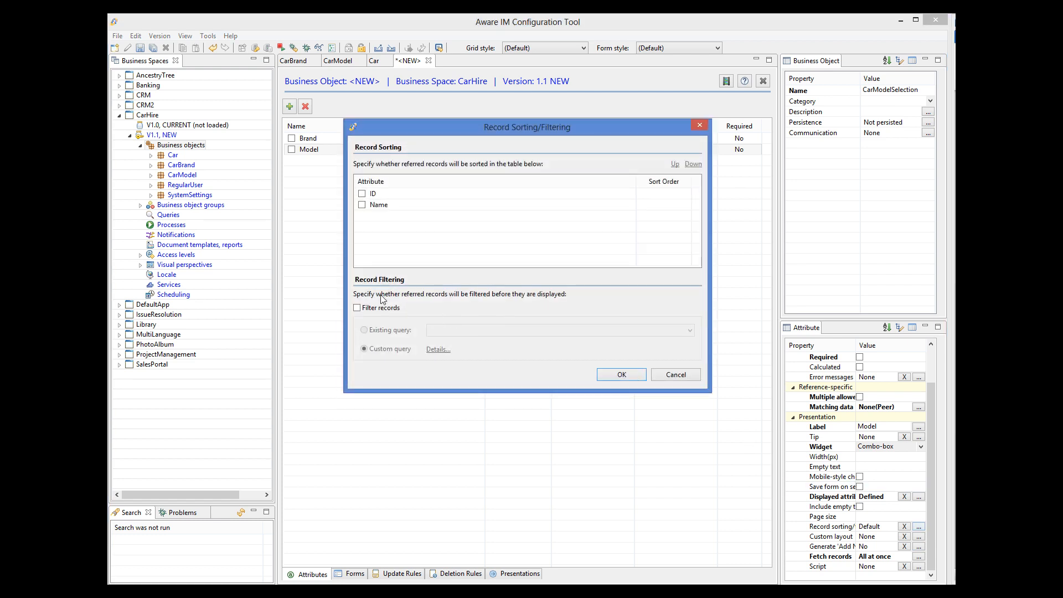
{"action": "left_click", "coordinate": [362, 205]}
{"action": "left_click", "coordinate": [622, 375]}
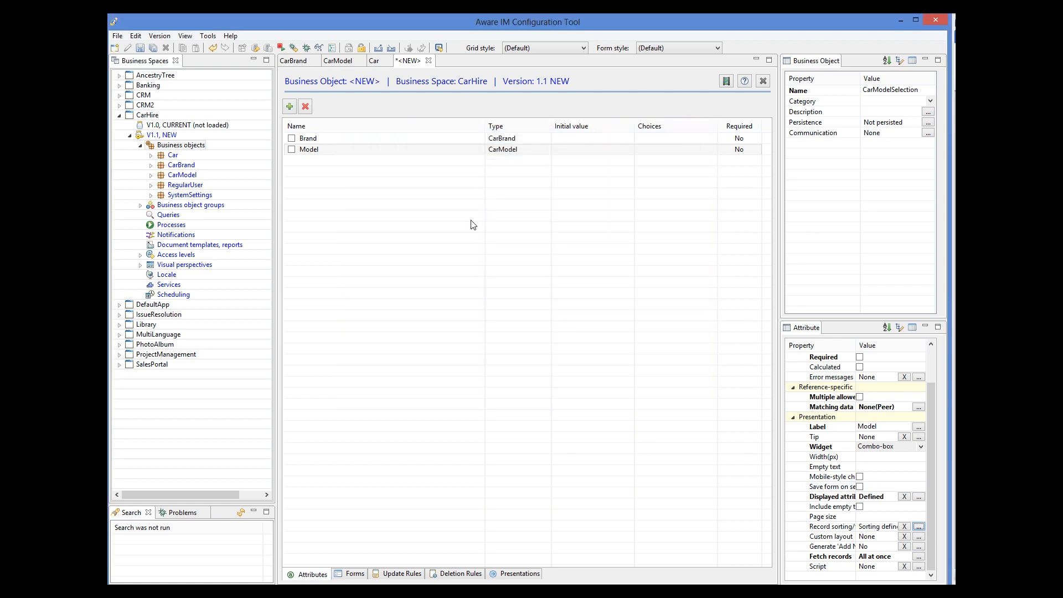
{"action": "left_click", "coordinate": [141, 48]}
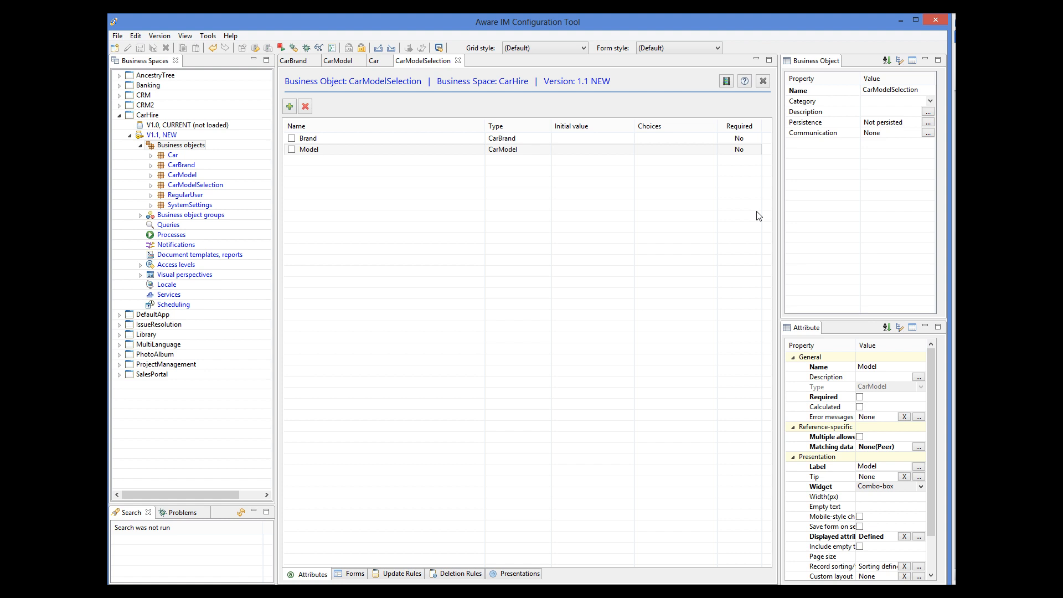
- Turn on record filtering for the Model attribute of CarModelSelection, keeping the sort by Name
{"action": "left_click", "coordinate": [295, 148]}
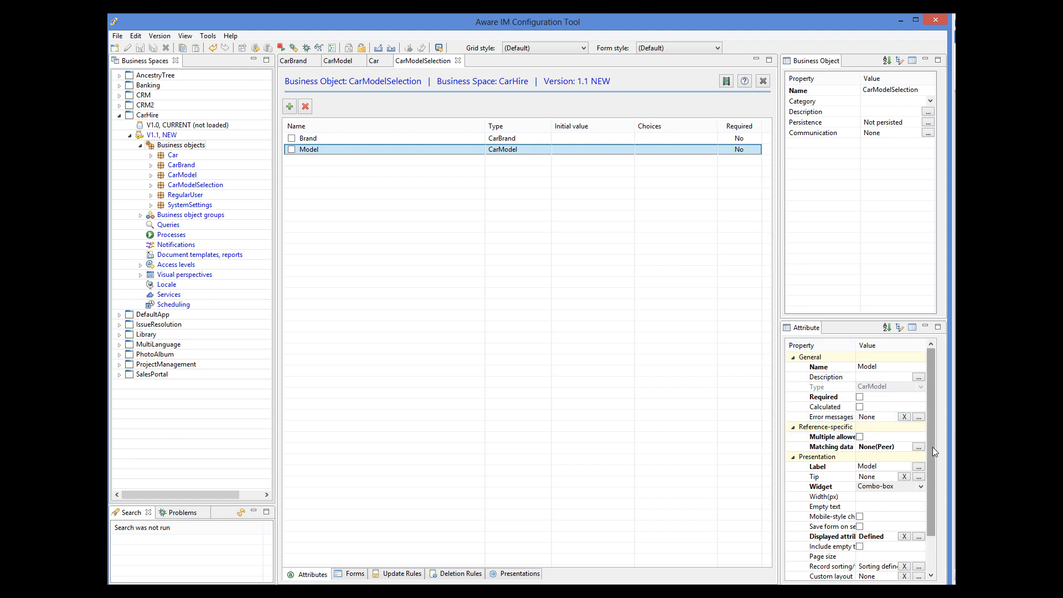
{"action": "left_click_drag", "start_coordinate": [933, 447], "coordinate": [943, 490]}
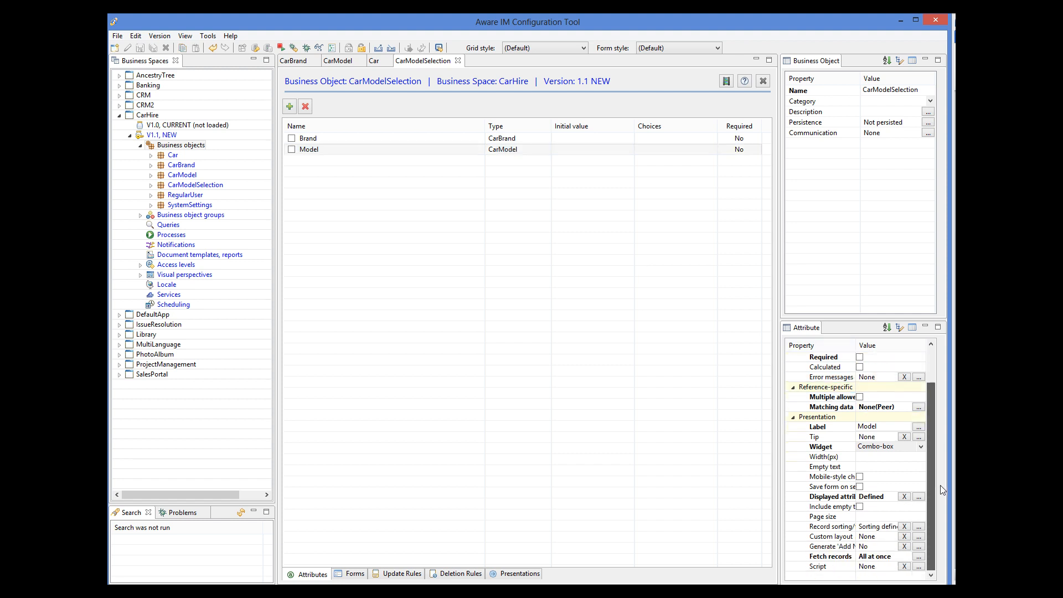
{"action": "left_click", "coordinate": [919, 527]}
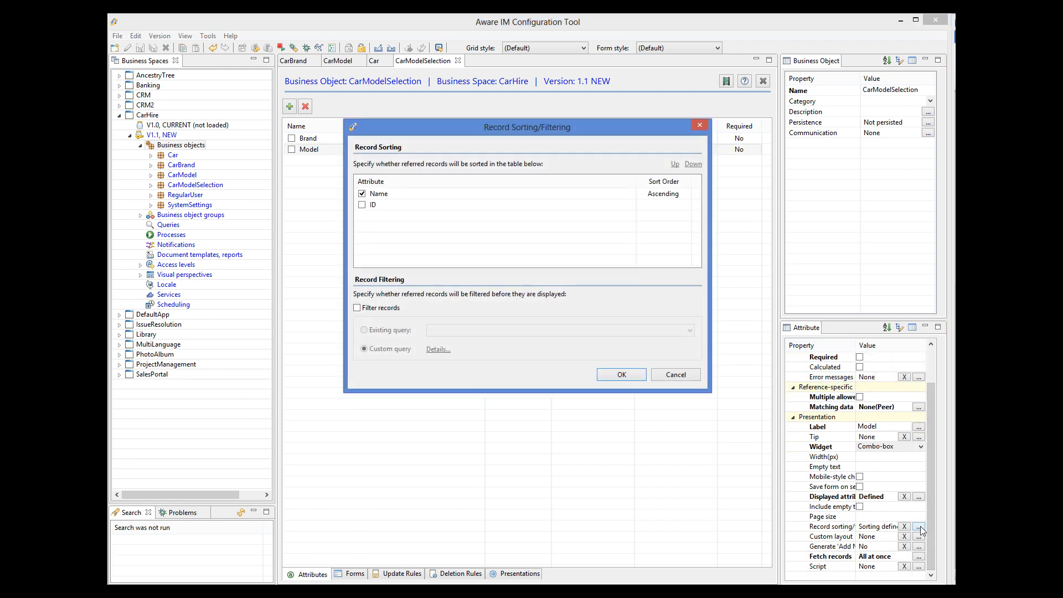
{"action": "left_click", "coordinate": [356, 308]}
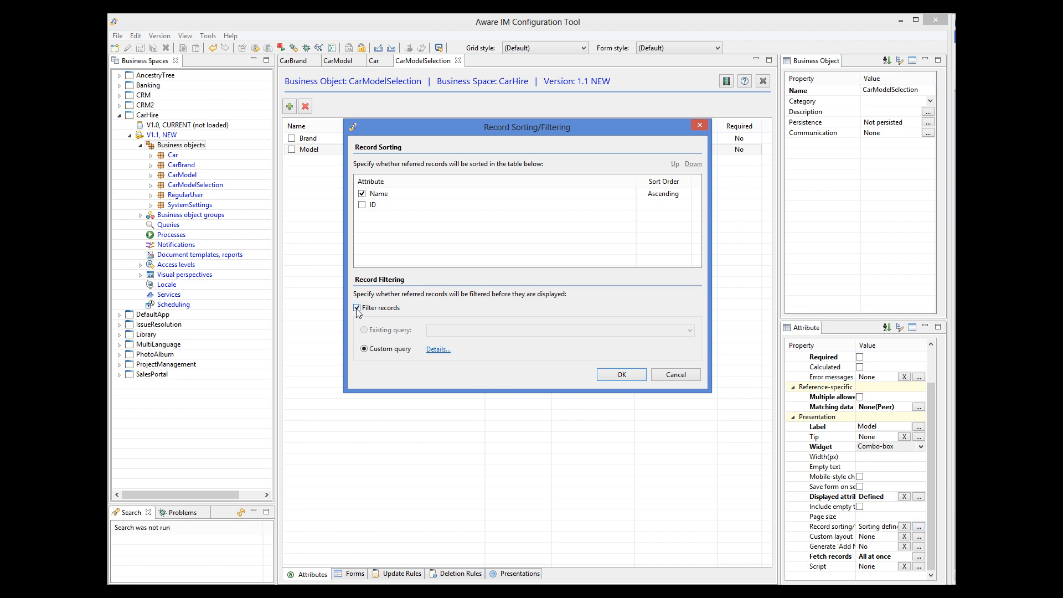
- Define the Model filter's custom query as "FIND CarModel WHERE CarModel.Brand = CarModelSelection.Brand" and save the CarModelSelection object
{"action": "left_click", "coordinate": [437, 350]}
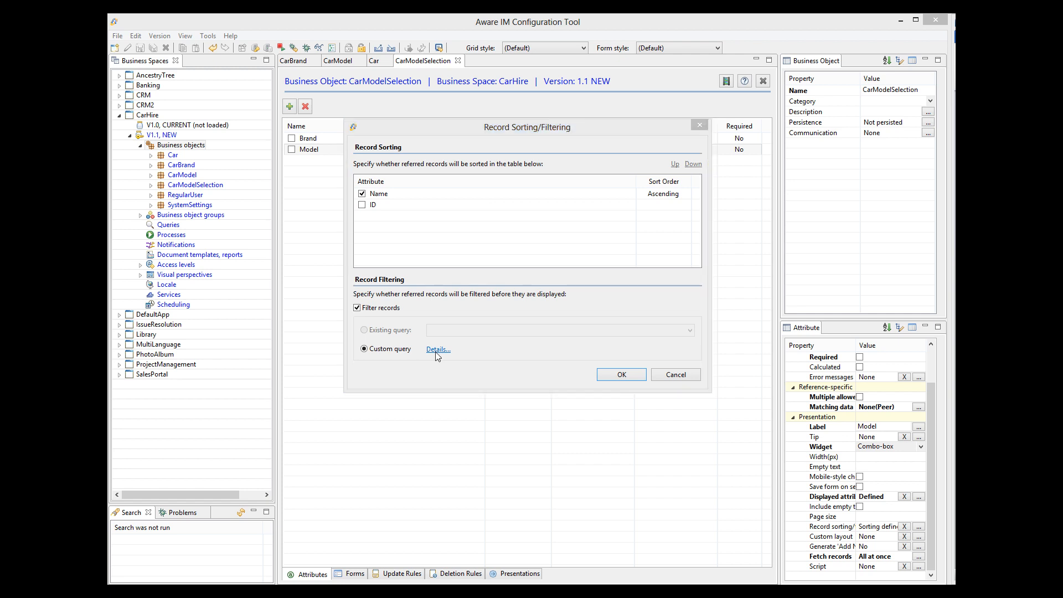
{"action": "left_click", "coordinate": [374, 86]}
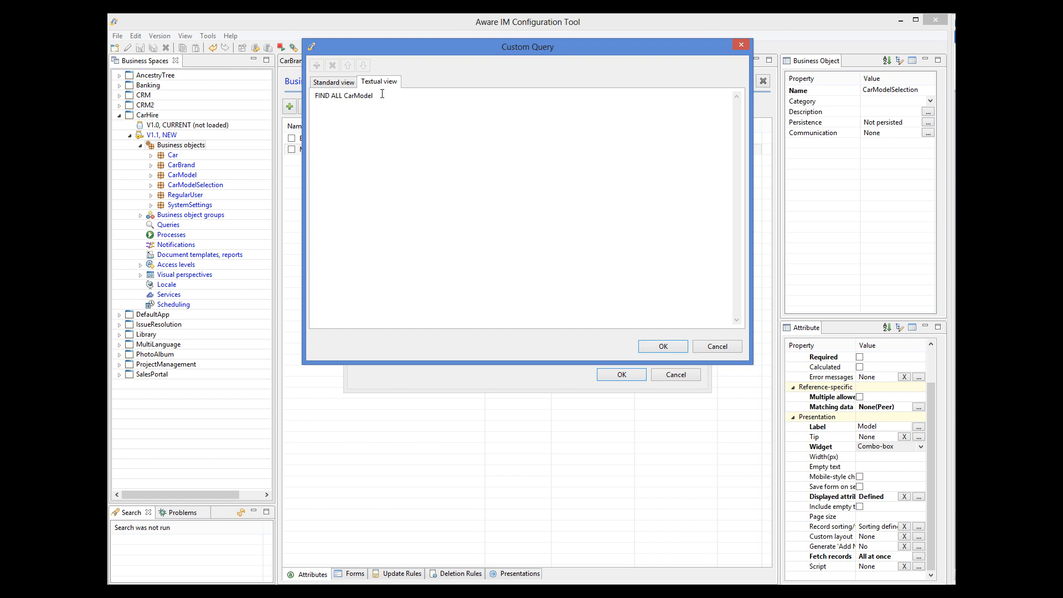
{"action": "left_click_drag", "start_coordinate": [389, 98], "coordinate": [308, 93]}
{"action": "type", "text": "FIND CarModel WHERE CarModel.Brand = CarModelSelection.Brand"}
{"action": "left_click", "coordinate": [679, 347]}
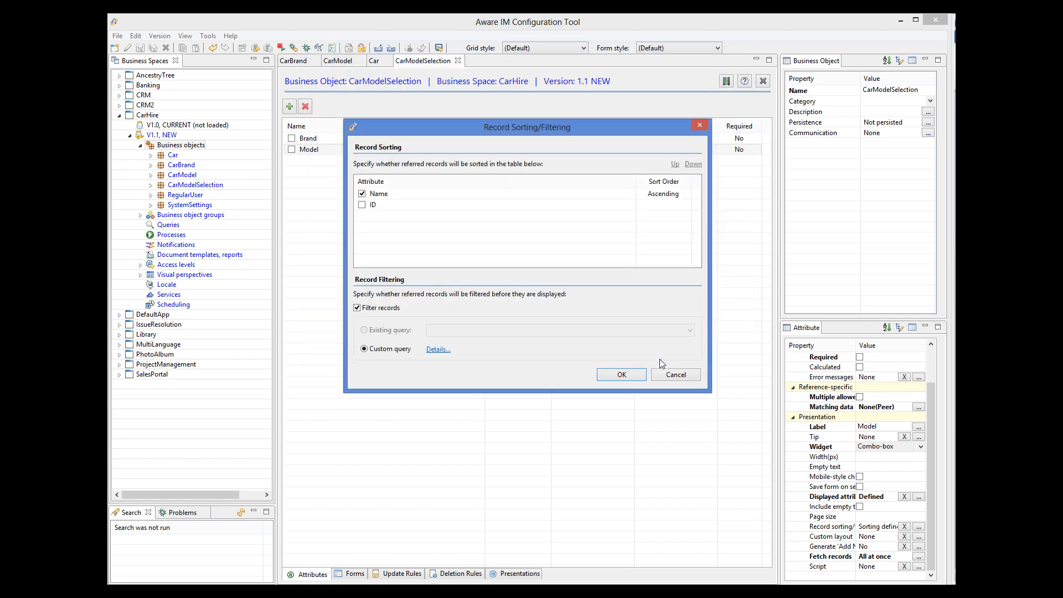
{"action": "left_click", "coordinate": [634, 373]}
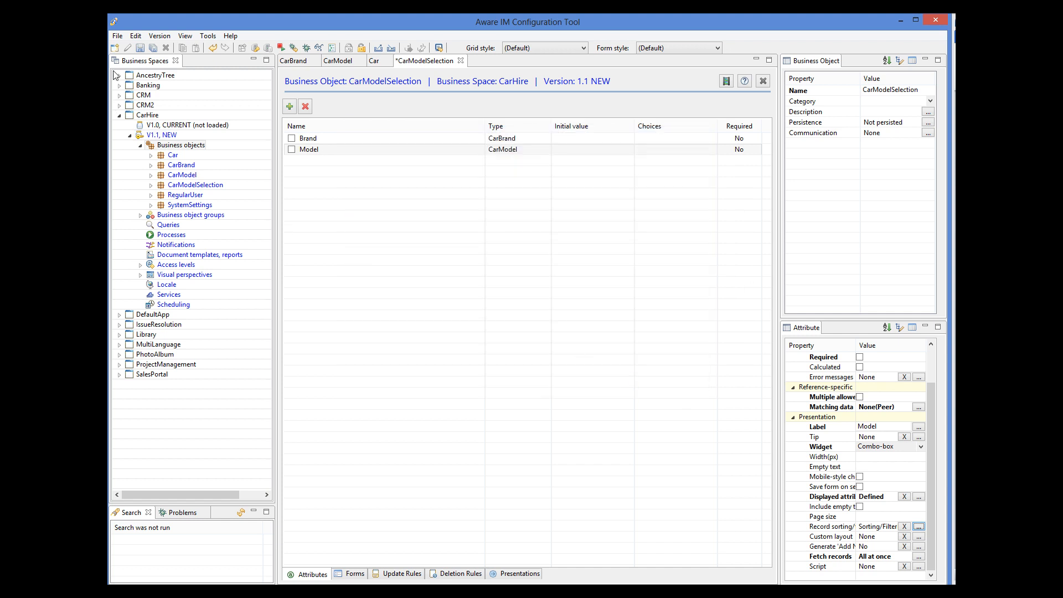
{"action": "left_click", "coordinate": [140, 48]}
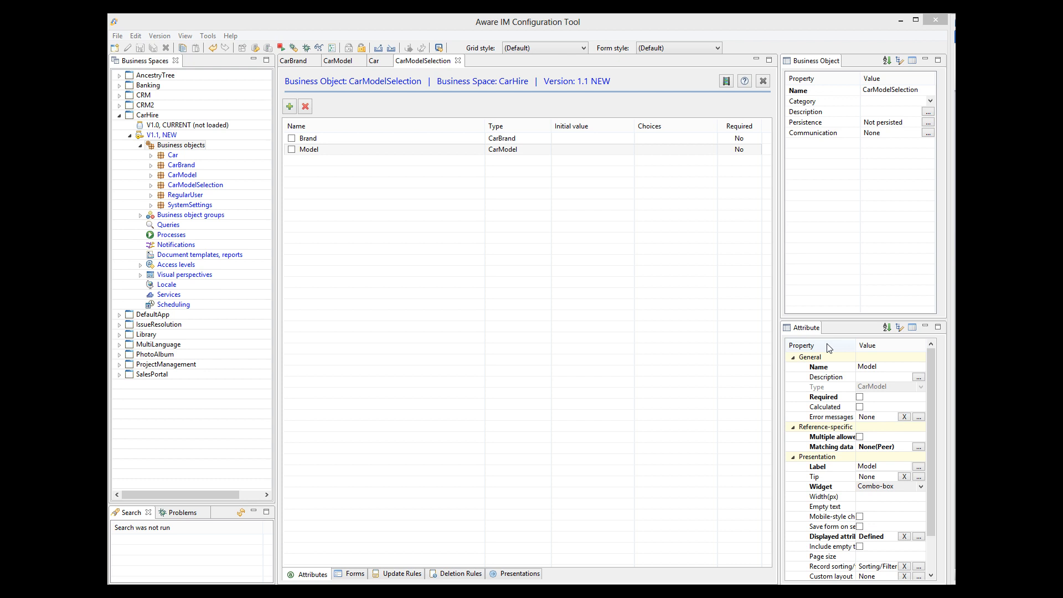
- Create a query named "Car for selected model" with the text "FIND Car WHERE Car.Model = CarModelSelection.Model"
{"action": "right_click", "coordinate": [169, 227]}
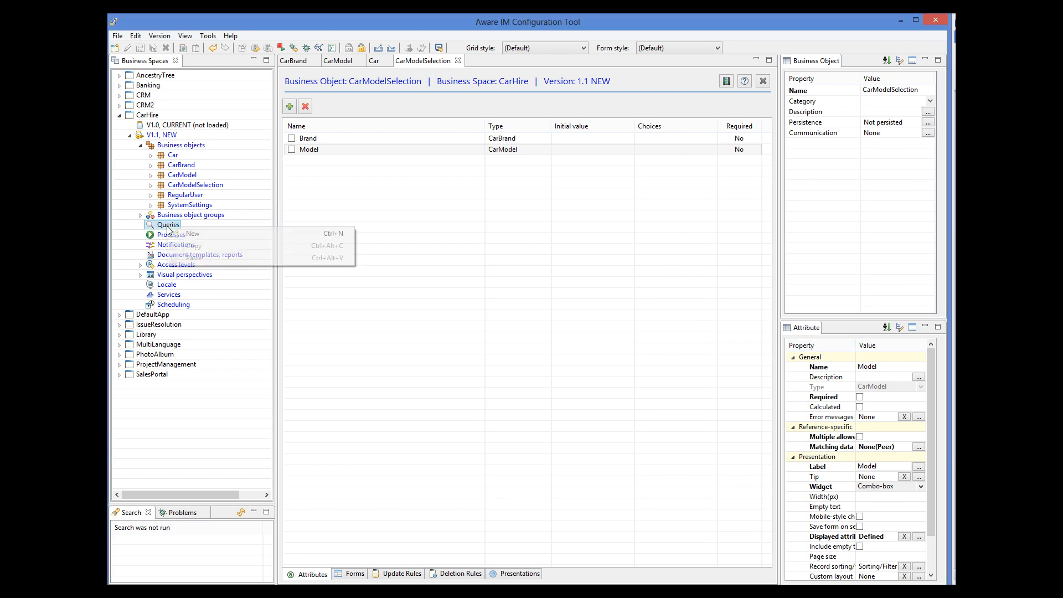
{"action": "left_click", "coordinate": [178, 233]}
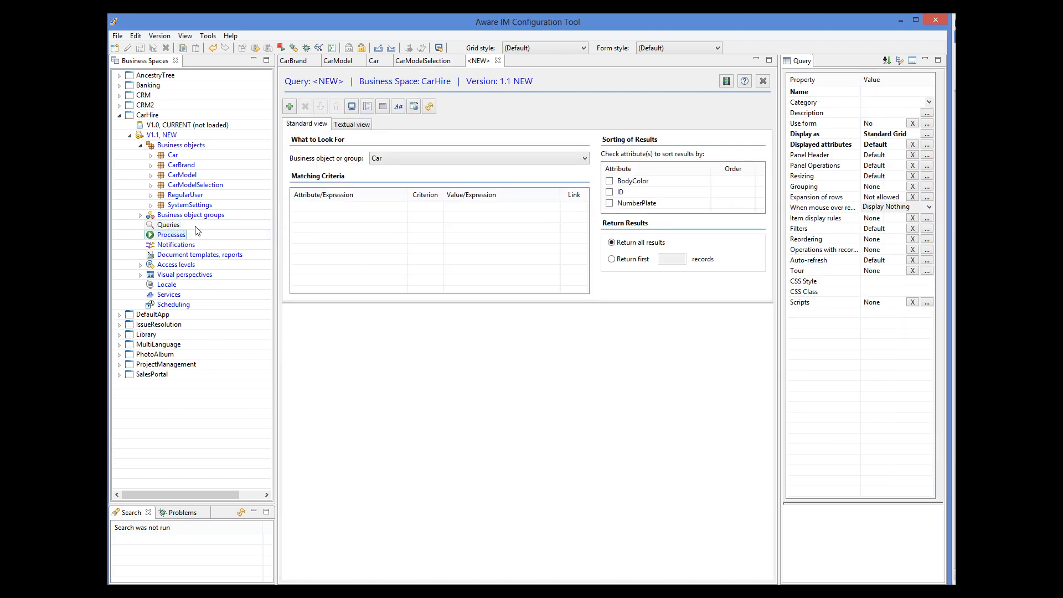
{"action": "left_click", "coordinate": [872, 89]}
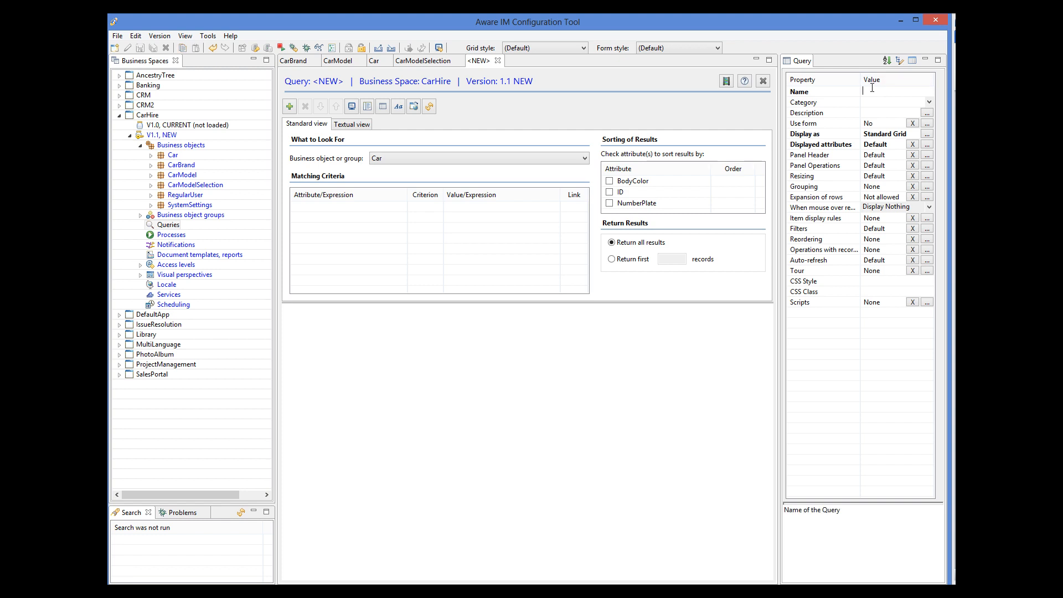
{"action": "type", "text": "Car for selected model"}
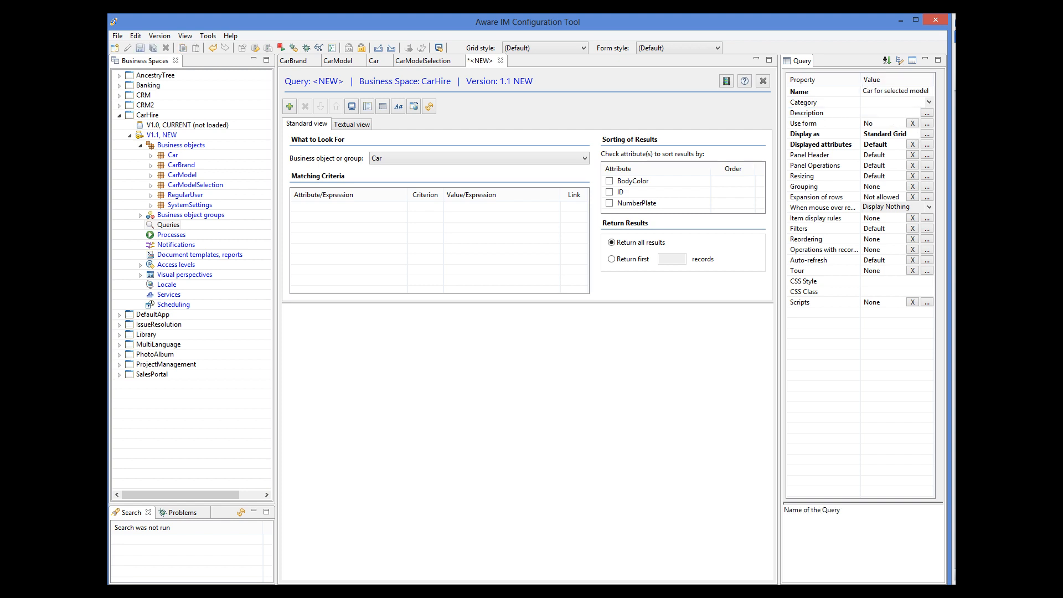
{"action": "left_click", "coordinate": [337, 124]}
{"action": "left_click_drag", "start_coordinate": [358, 137], "coordinate": [286, 141]}
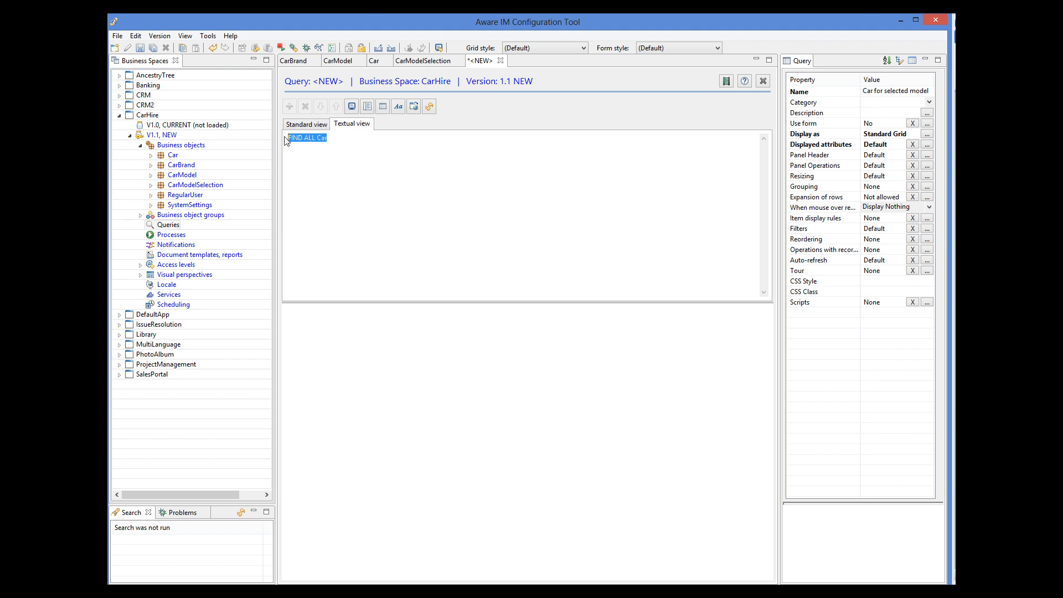
{"action": "type", "text": "FIND Car WHERE Car.Model = CarModelSelection.Model"}
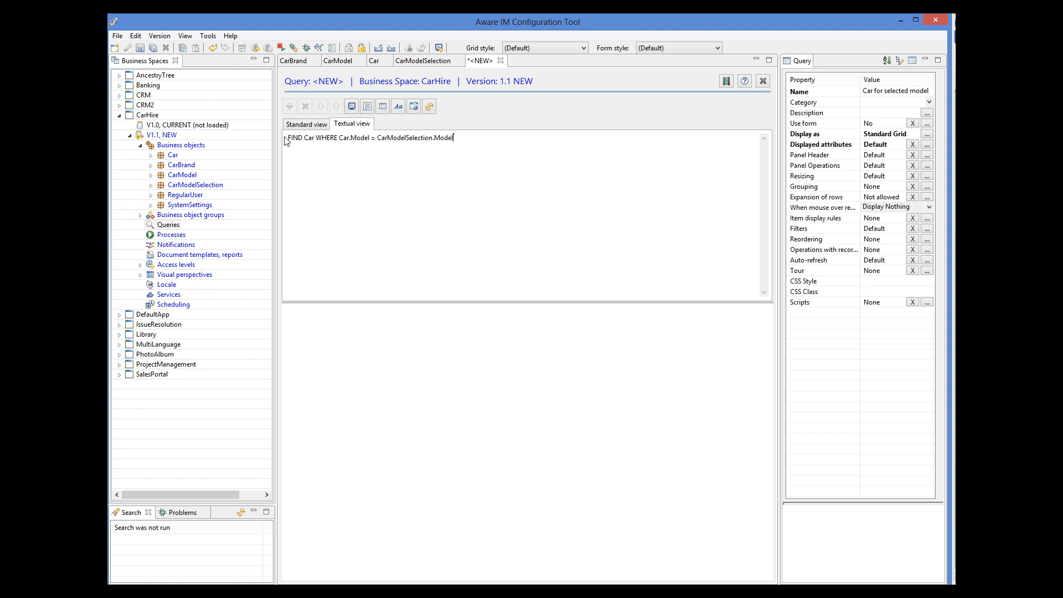
- Set the query's displayed attributes to BodyColor and NumberPlate, and save the query
{"action": "left_click", "coordinate": [928, 145]}
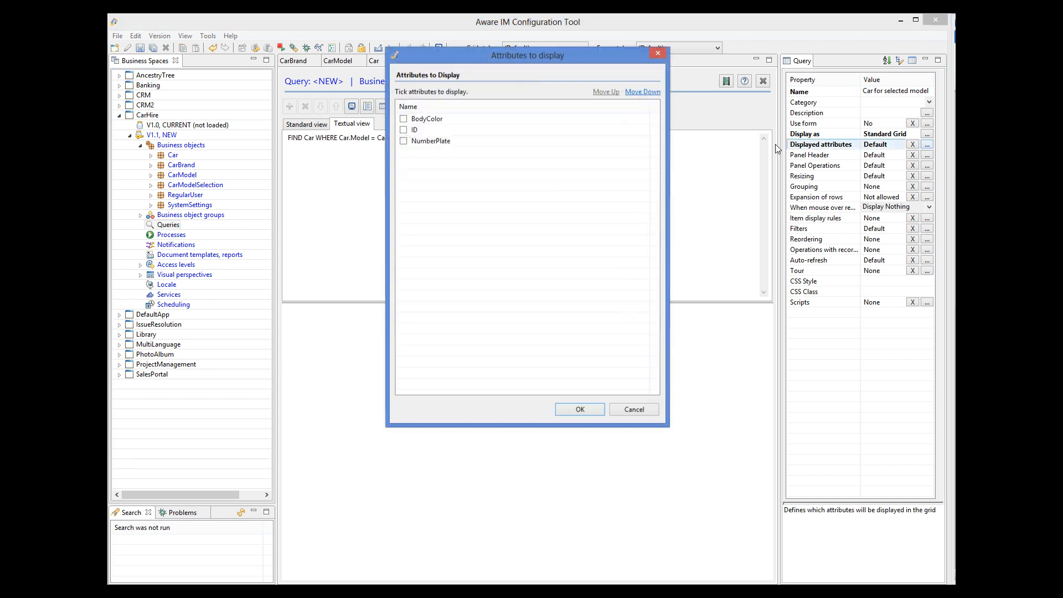
{"action": "left_click", "coordinate": [404, 118]}
{"action": "left_click", "coordinate": [404, 141]}
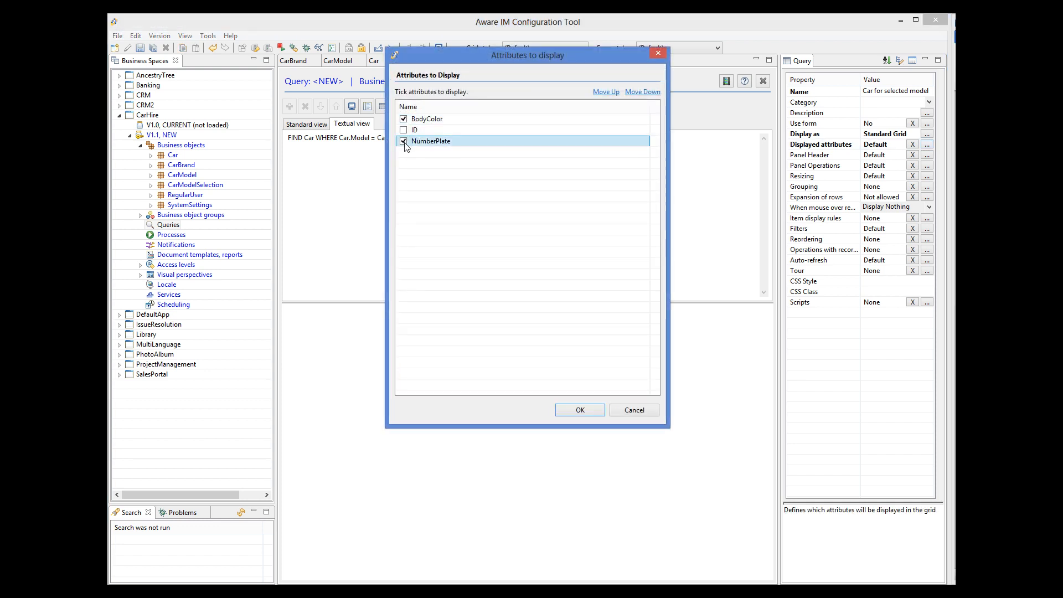
{"action": "left_click", "coordinate": [582, 413]}
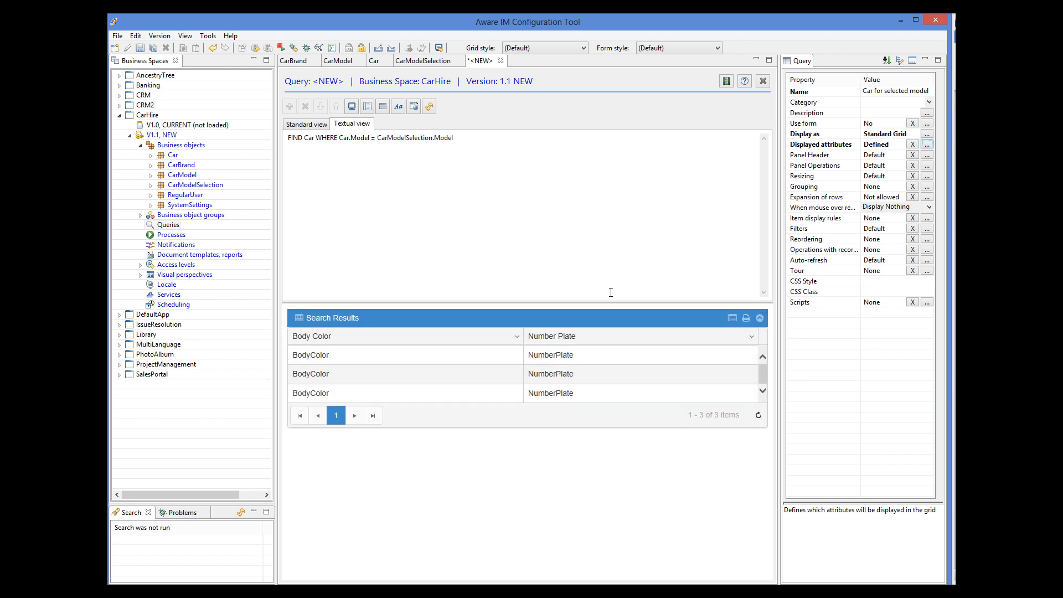
{"action": "left_click", "coordinate": [140, 48]}
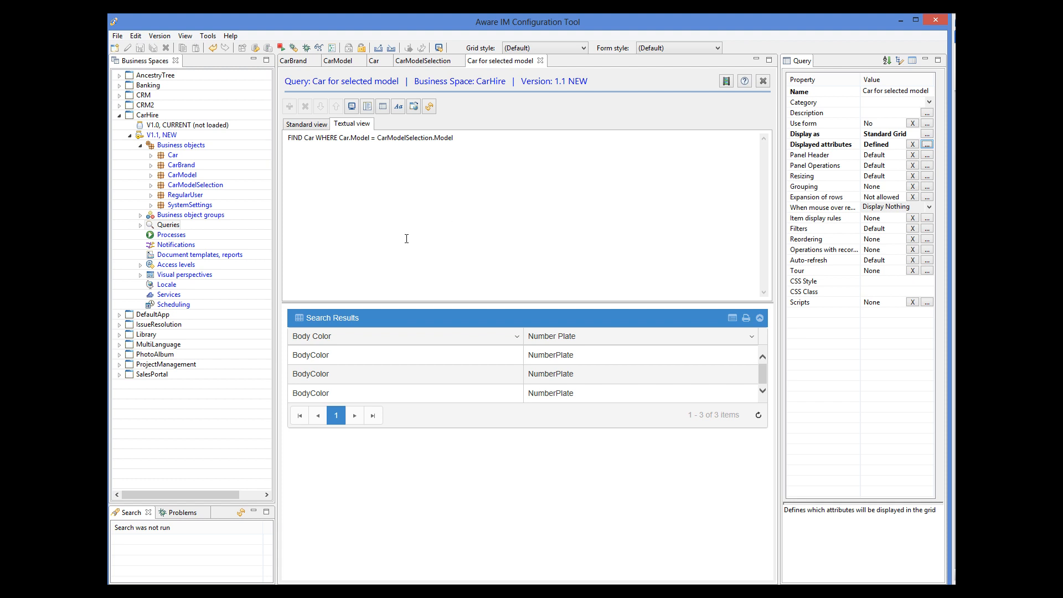
- Create a new process named SelectCar in the CarHire business space
{"action": "right_click", "coordinate": [182, 236]}
{"action": "left_click", "coordinate": [195, 244]}
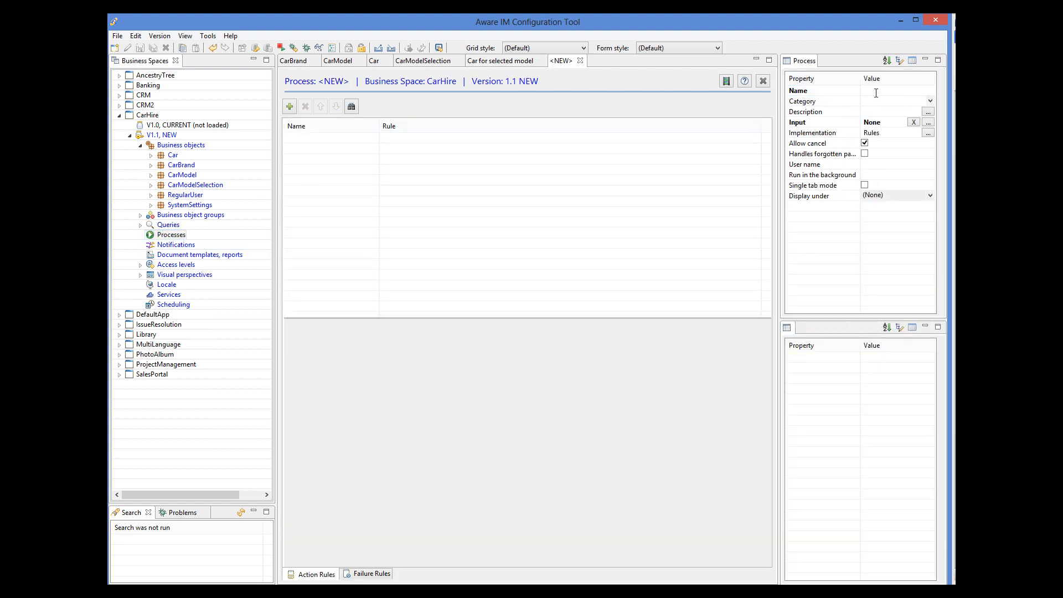
{"action": "type", "text": "SelectCar"}
- Add a "Show form" action rule to the SelectCar process with the text "ENTER NEW CarModelSelection"
{"action": "left_click", "coordinate": [289, 107]}
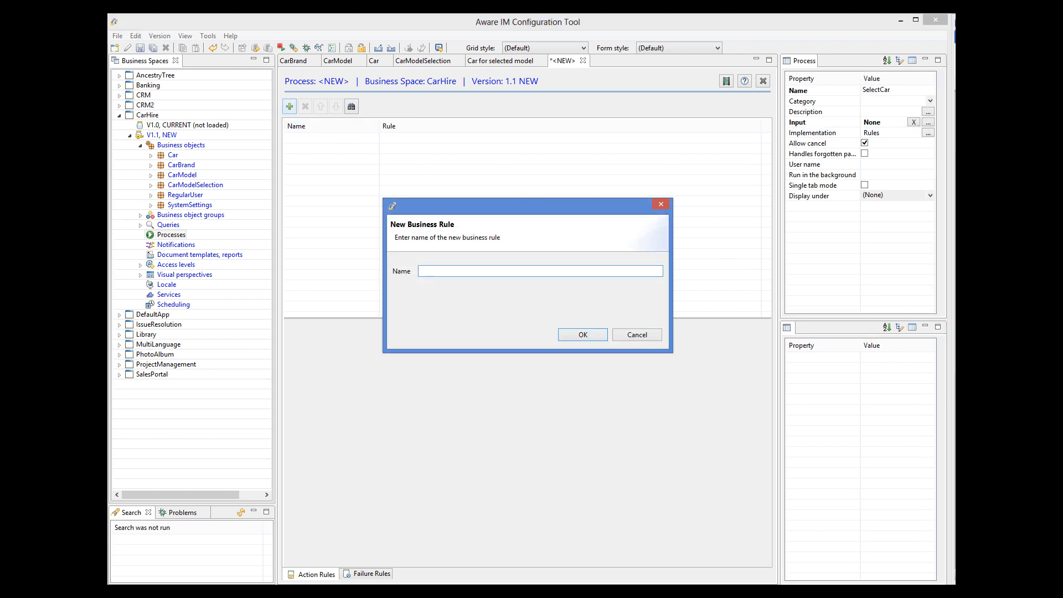
{"action": "type", "text": "Show form"}
{"action": "left_click", "coordinate": [586, 335]}
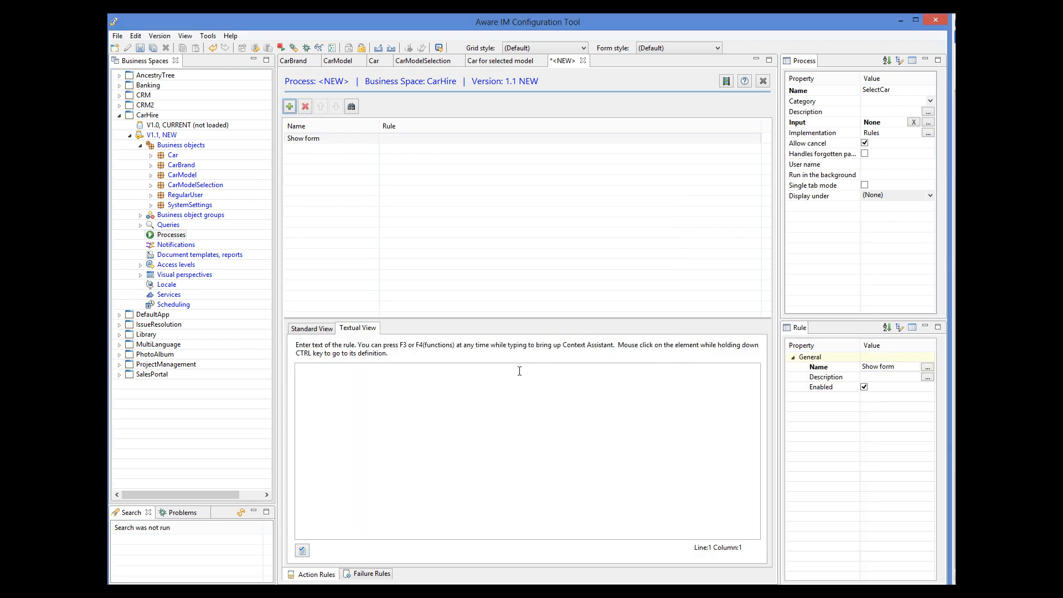
{"action": "left_click", "coordinate": [402, 377]}
{"action": "type", "text": "ENTER NEW"}
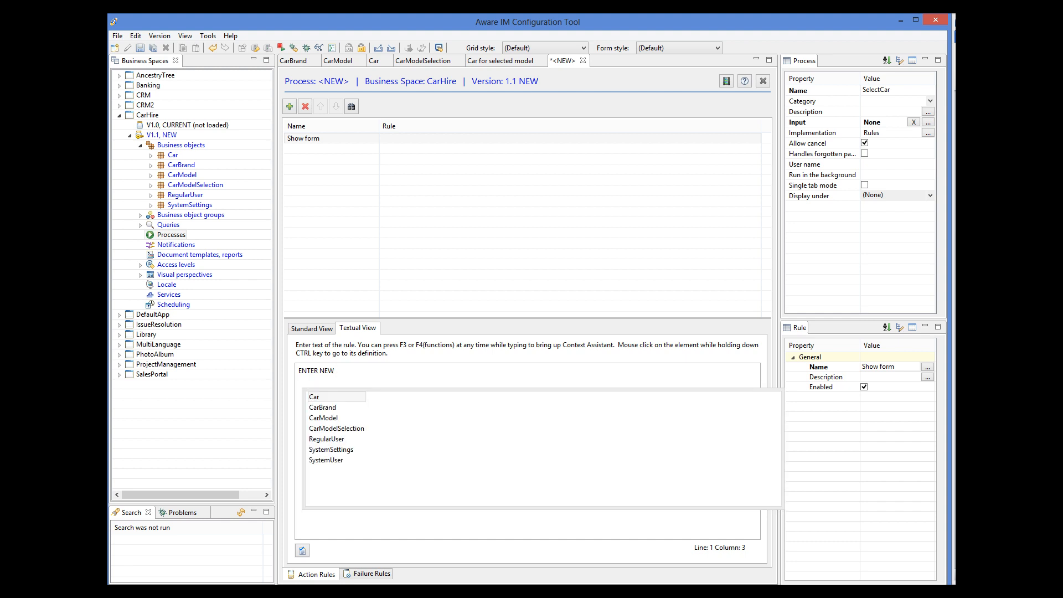
{"action": "left_click", "coordinate": [359, 430]}
{"action": "double_click", "coordinate": [360, 430]}
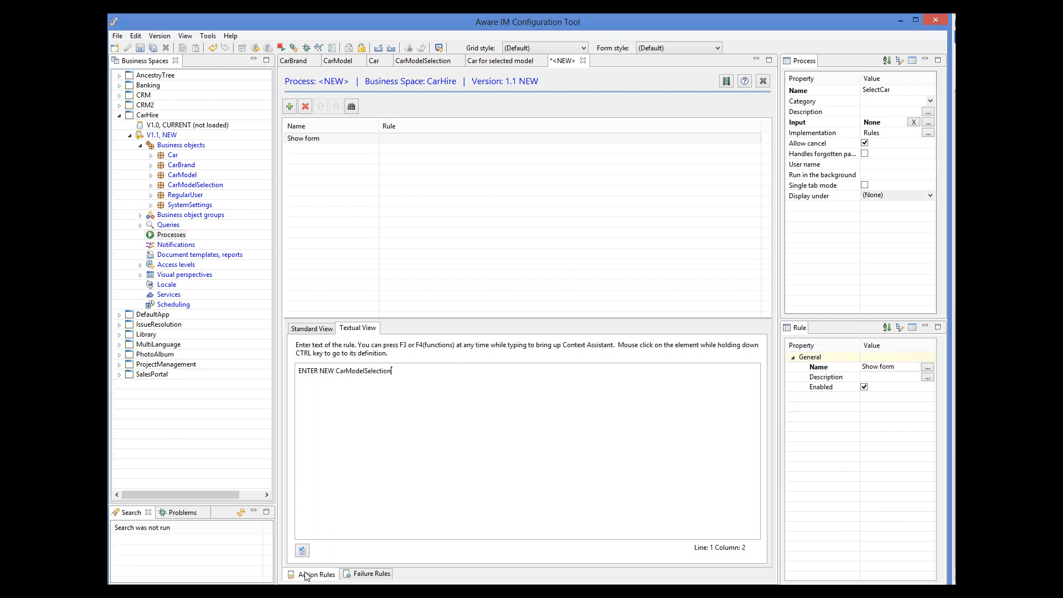
{"action": "left_click", "coordinate": [302, 550]}
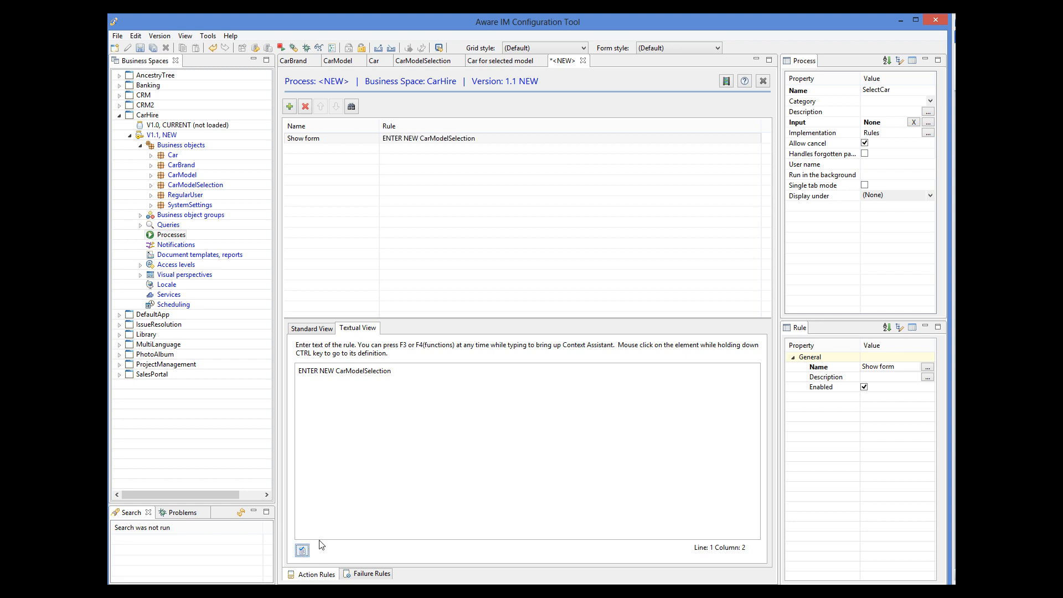
- Add a "Pick cars" rule with the text "PICK FROM 'Car for selected model'" and save the SelectCar process
{"action": "left_click", "coordinate": [290, 106]}
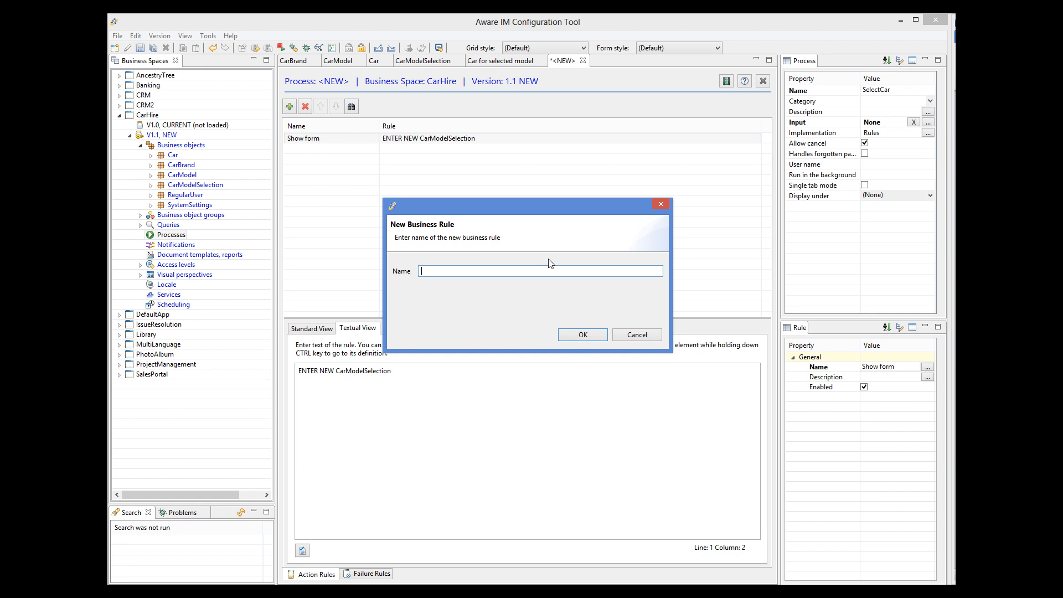
{"action": "type", "text": "Pick cars"}
{"action": "left_click", "coordinate": [587, 334]}
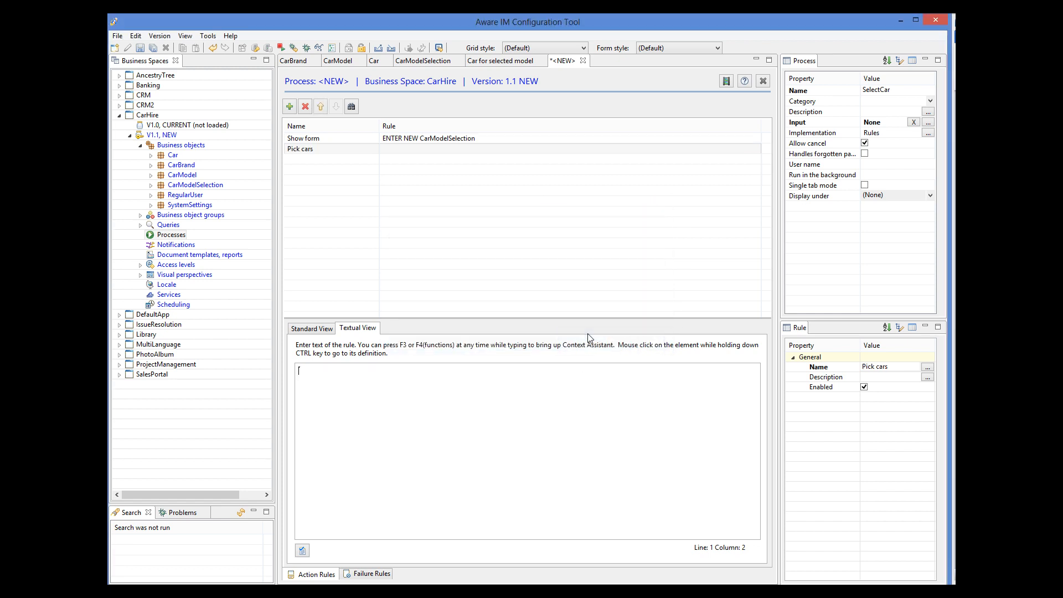
{"action": "type", "text": "PICK FROM"}
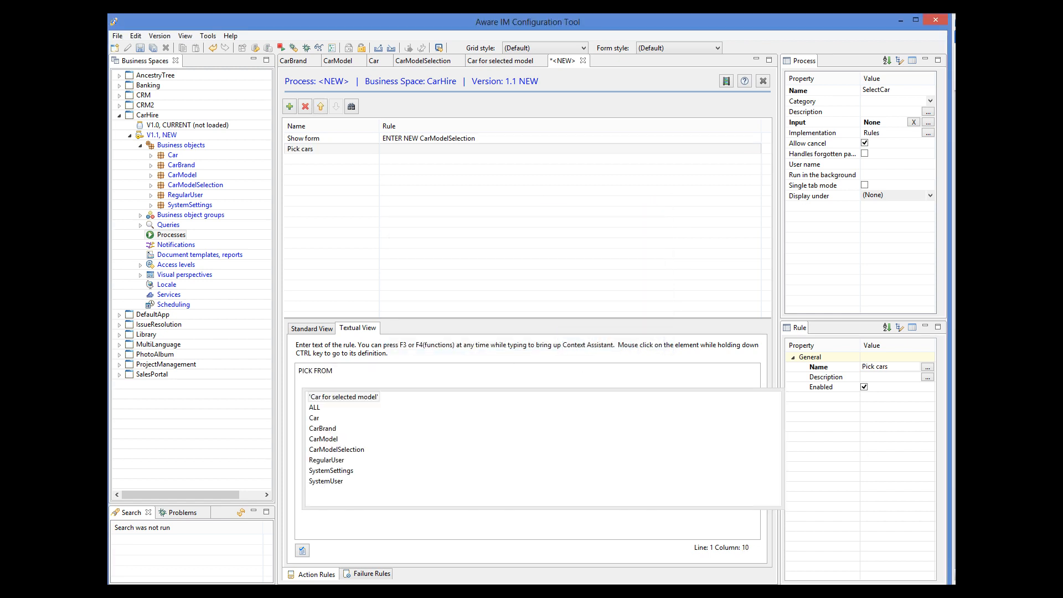
{"action": "double_click", "coordinate": [336, 397]}
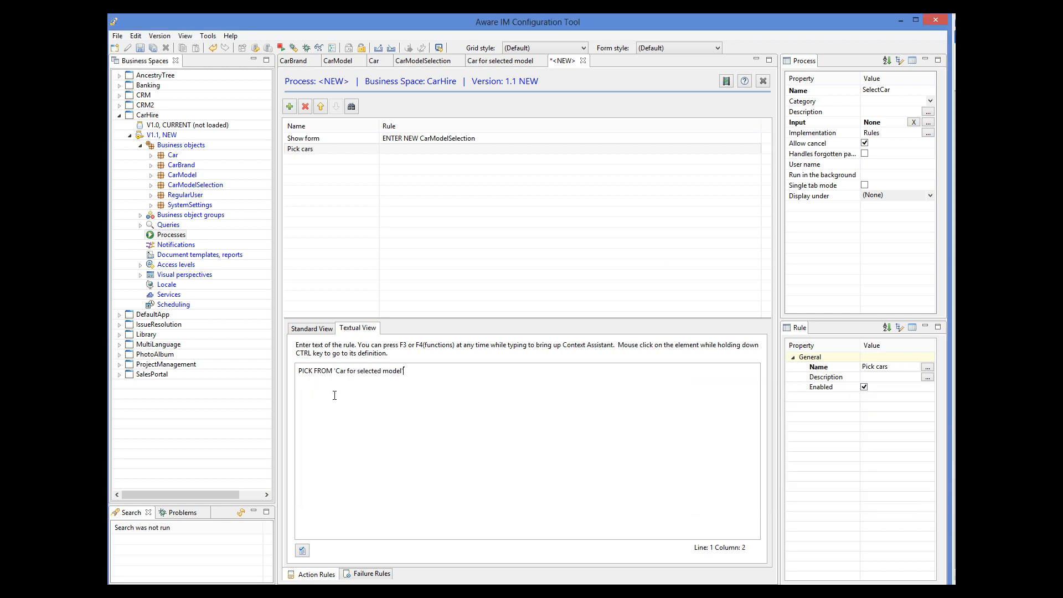
{"action": "left_click", "coordinate": [303, 551]}
{"action": "left_click", "coordinate": [141, 47]}
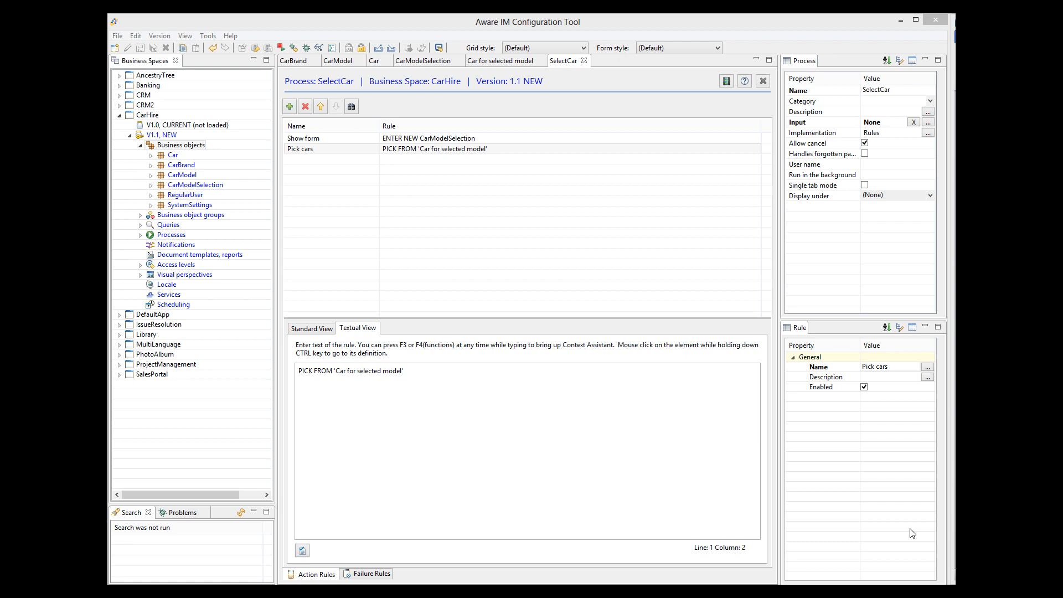
- Add a menu item named Select Car to the Top Bar menu of the Administrator visual perspective
{"action": "left_click", "coordinate": [141, 275]}
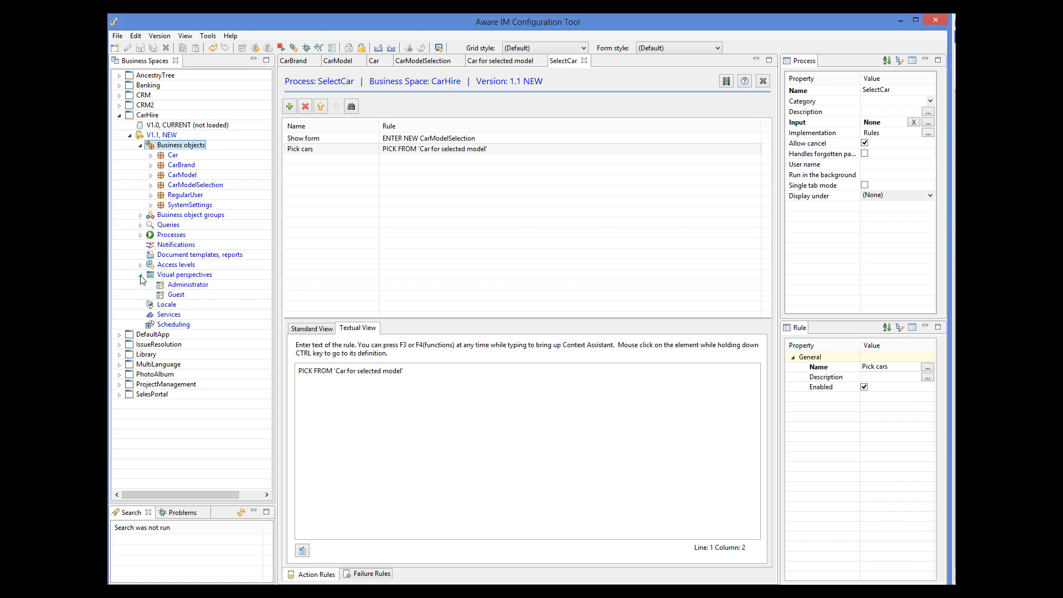
{"action": "double_click", "coordinate": [178, 285]}
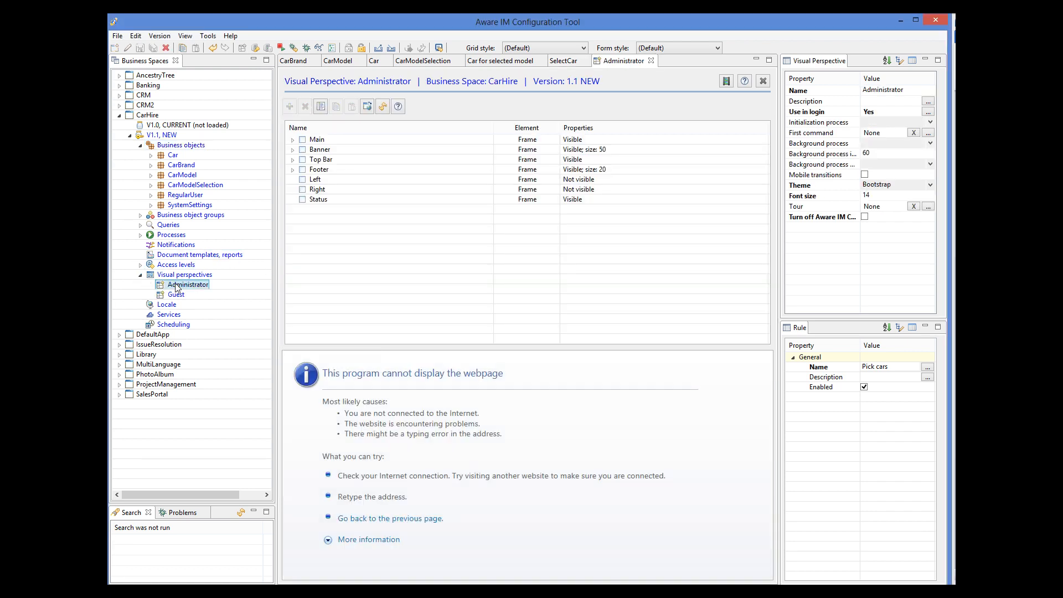
{"action": "left_click", "coordinate": [292, 159]}
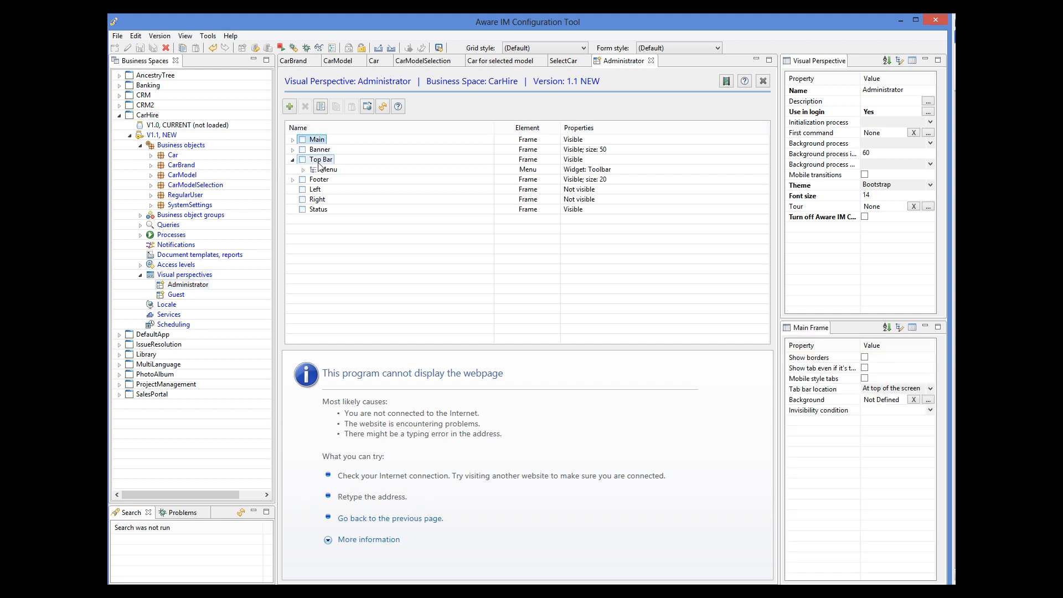
{"action": "left_click", "coordinate": [303, 169]}
{"action": "left_click", "coordinate": [332, 171]}
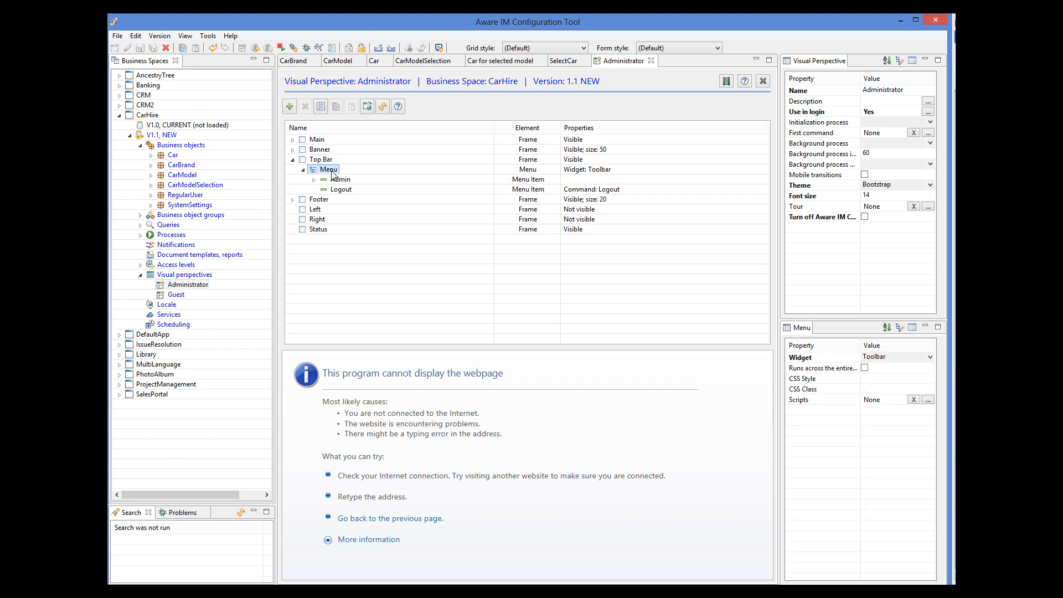
{"action": "left_click", "coordinate": [290, 106]}
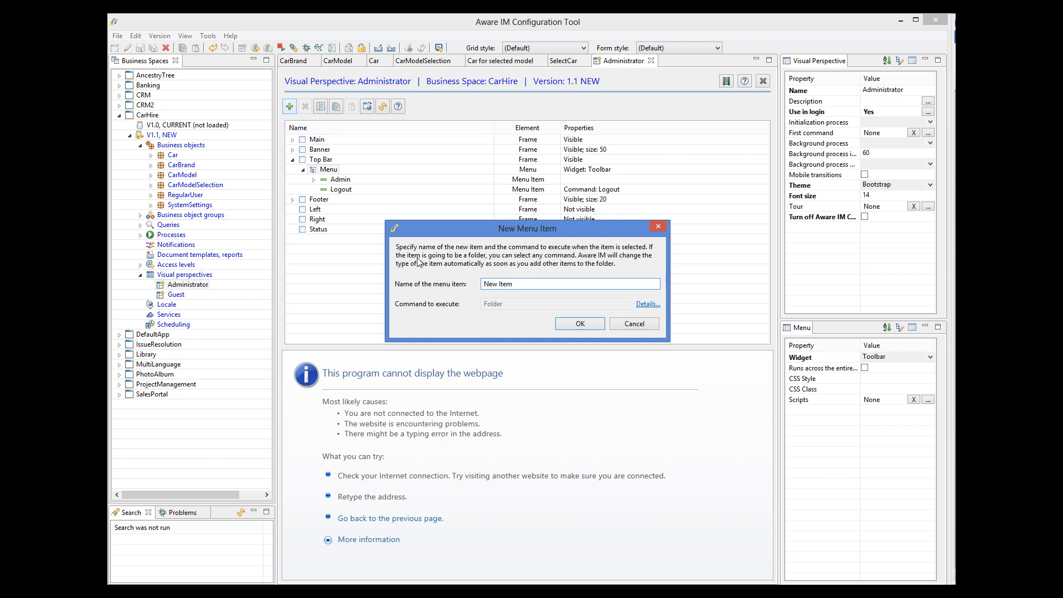
{"action": "left_click_drag", "start_coordinate": [518, 284], "coordinate": [483, 284]}
{"action": "type", "text": "Select Car"}
- Set the new menu item's command to Start Process with the SelectCar process and create the item
{"action": "left_click", "coordinate": [643, 304]}
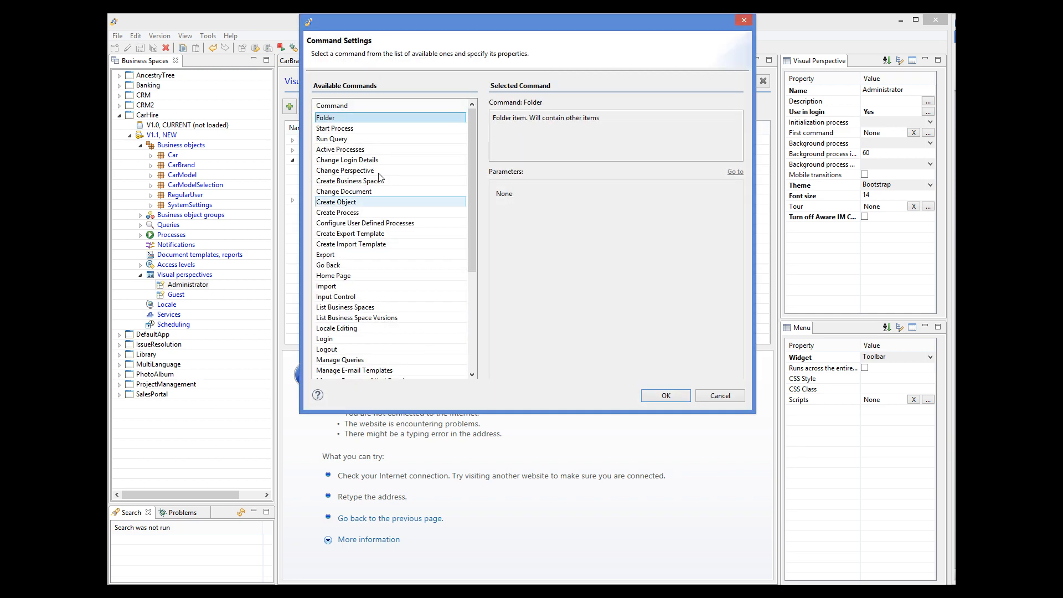
{"action": "left_click", "coordinate": [338, 129]}
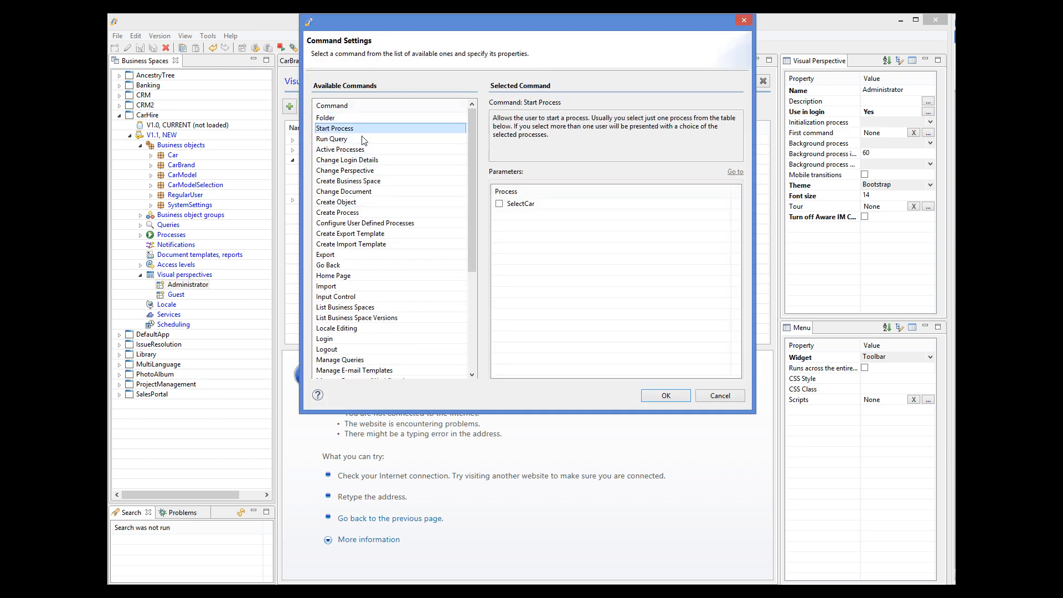
{"action": "left_click", "coordinate": [499, 203]}
{"action": "left_click", "coordinate": [665, 397]}
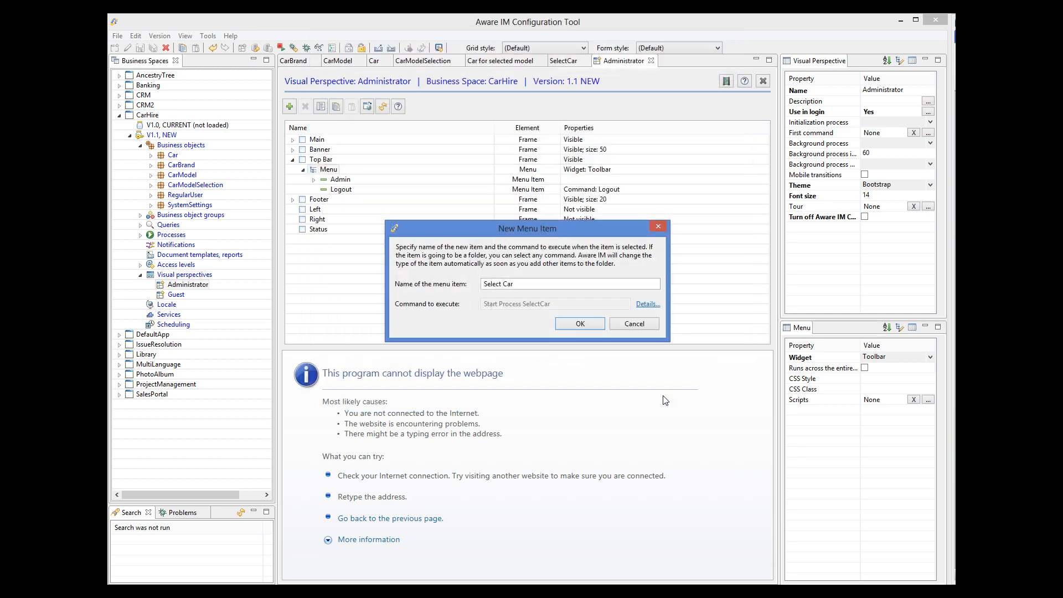
{"action": "left_click", "coordinate": [590, 322]}
- Move the Select Car menu item above Logout, then save and close the Administrator perspective
{"action": "left_click_drag", "start_coordinate": [344, 199], "coordinate": [338, 191]}
{"action": "key", "text": "ctrl+s"}
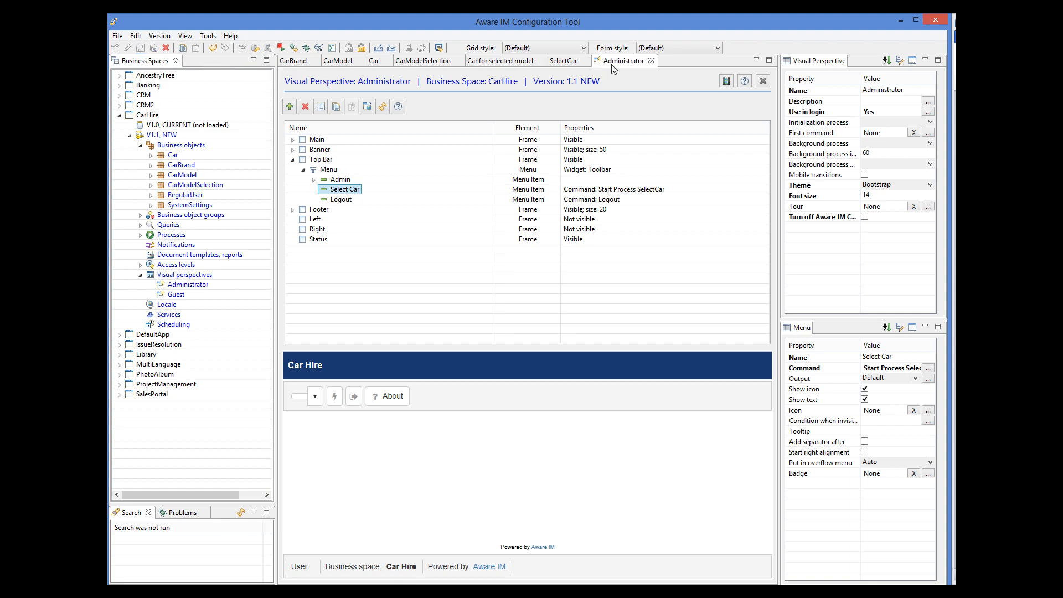
{"action": "left_click", "coordinate": [652, 61]}
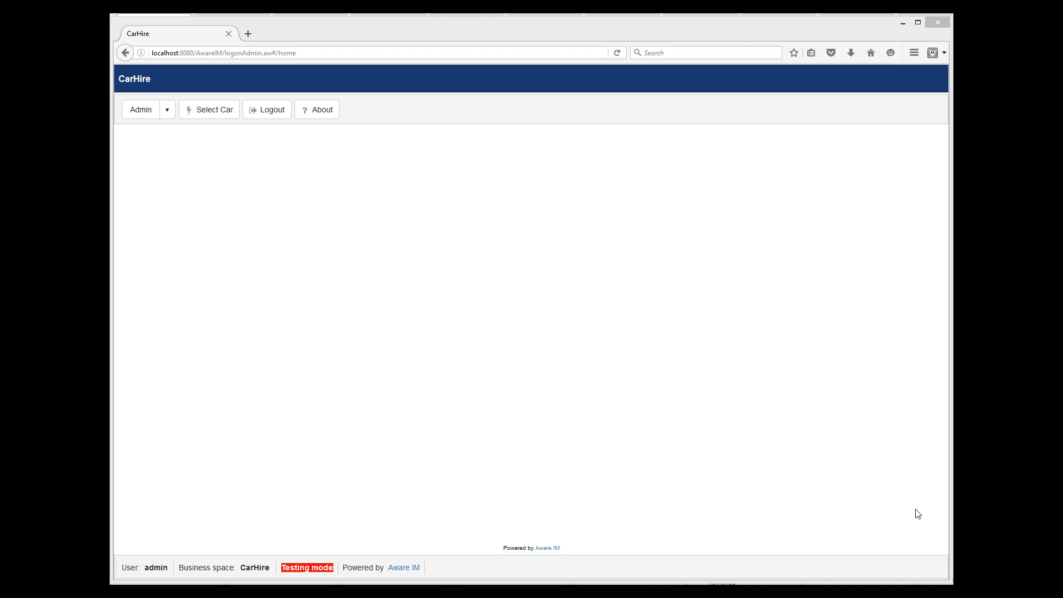
- Switch to the CarHire application in the browser and create a car brand named Toyota
{"action": "left_click", "coordinate": [173, 115]}
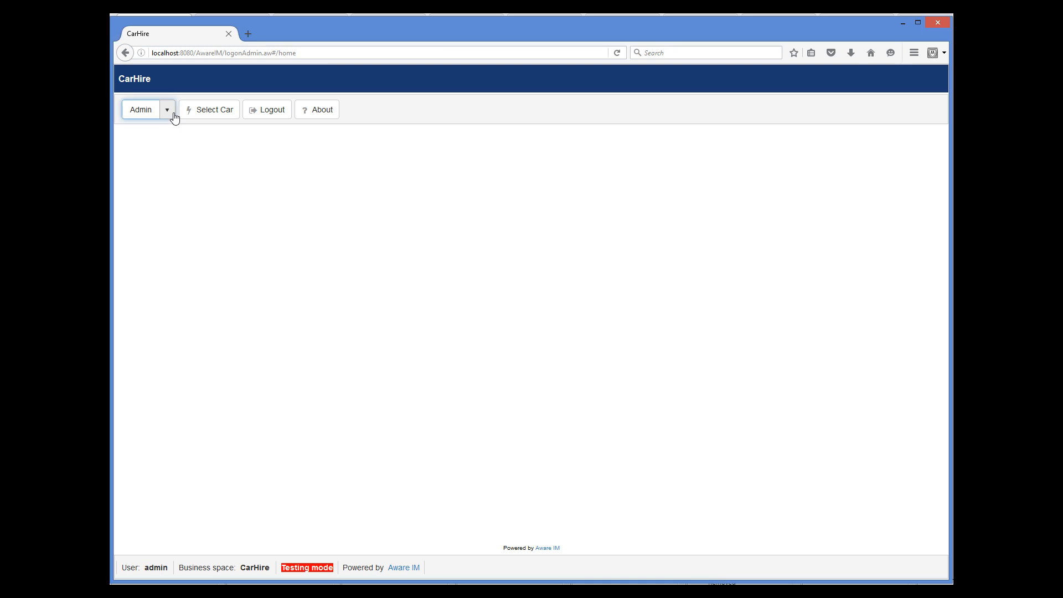
{"action": "left_click", "coordinate": [166, 134]}
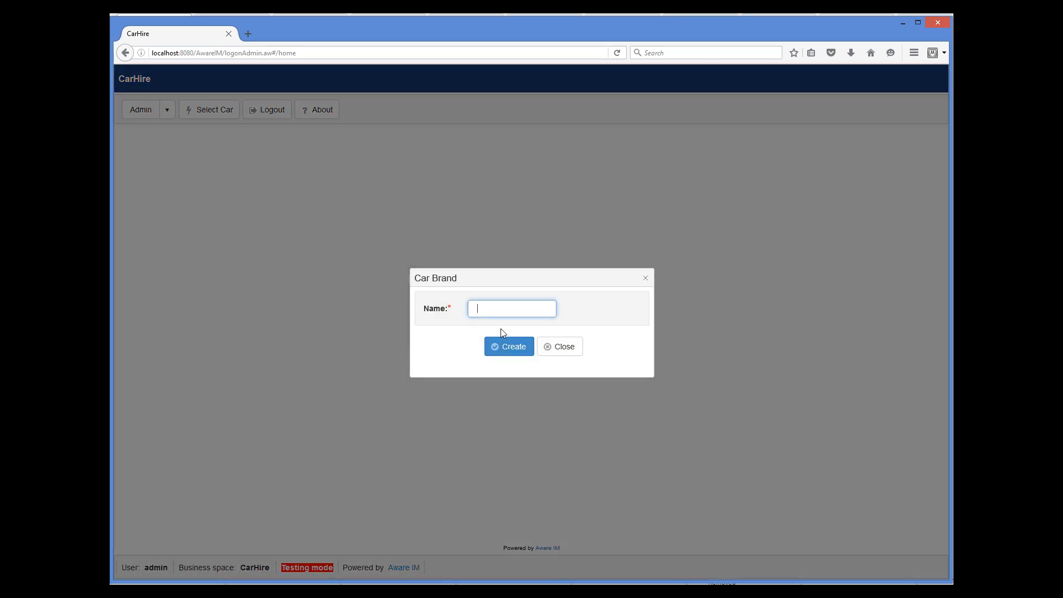
{"action": "type", "text": "Toyota"}
{"action": "left_click", "coordinate": [503, 350]}
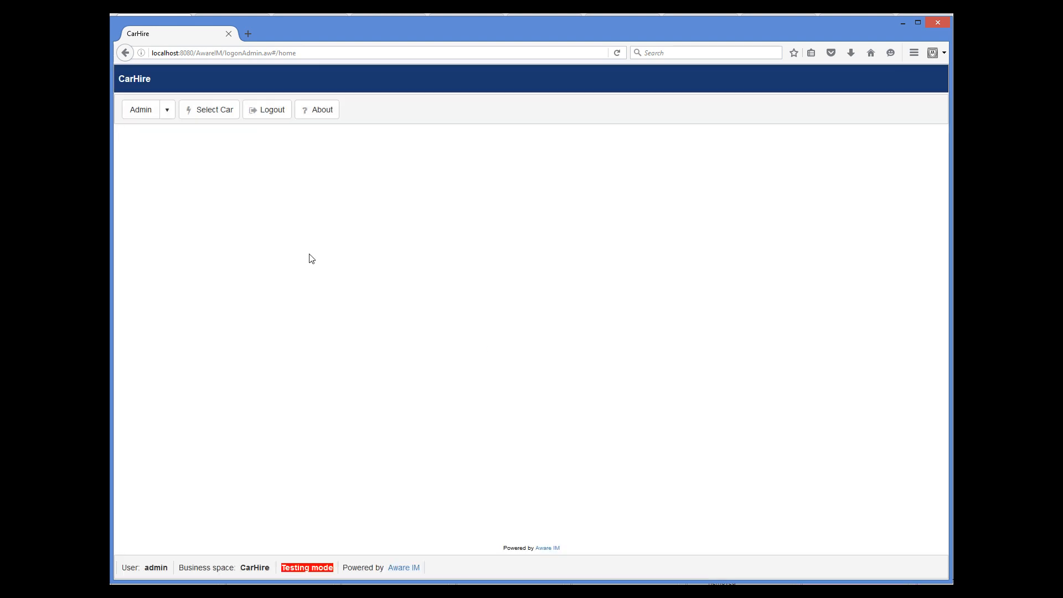
- Create another car brand named Ford
{"action": "left_click", "coordinate": [167, 109]}
{"action": "left_click", "coordinate": [139, 129]}
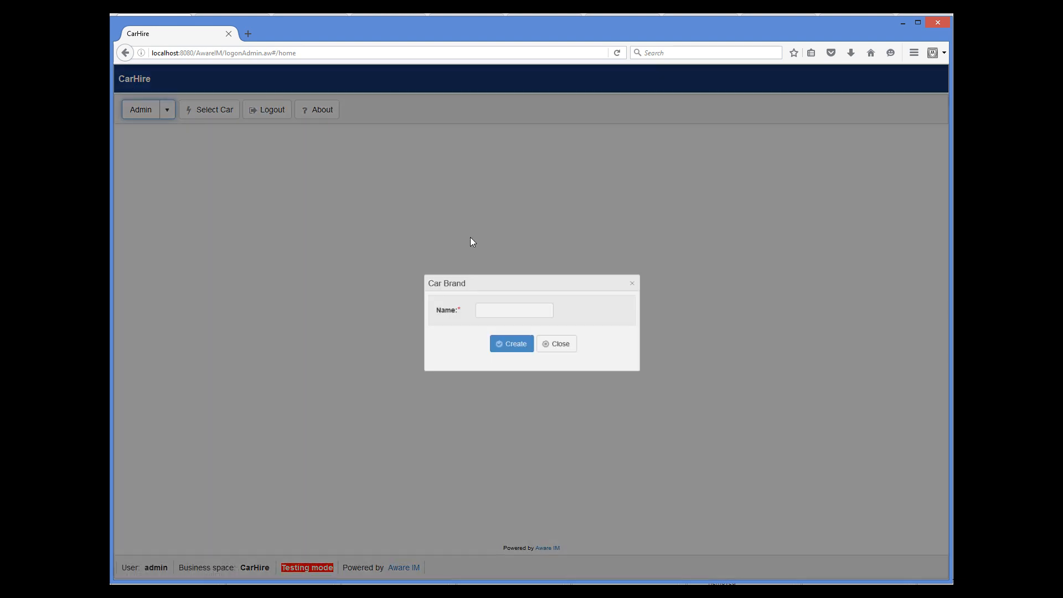
{"action": "type", "text": "Ford"}
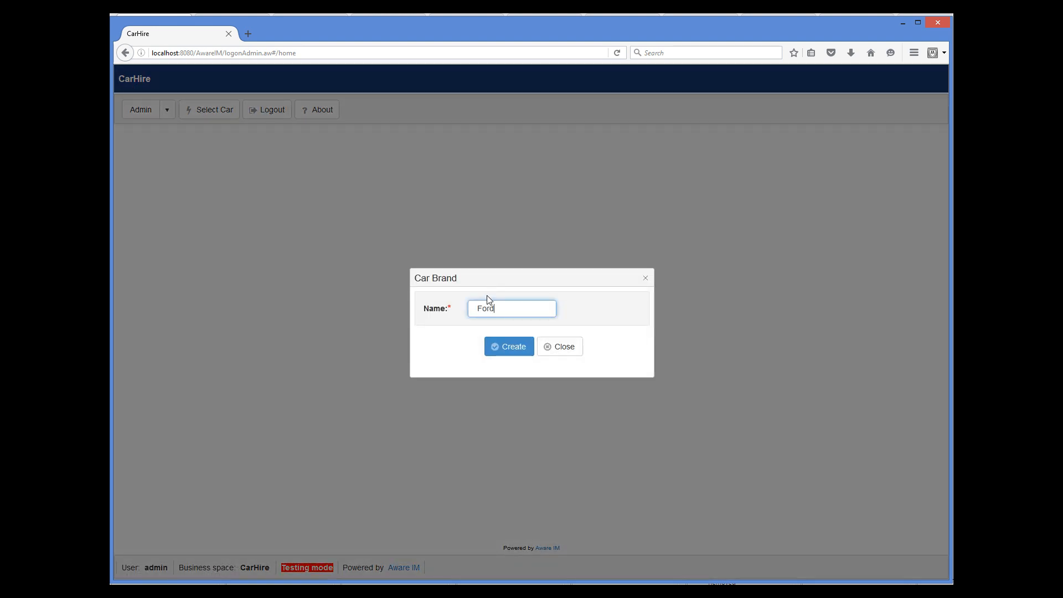
{"action": "left_click", "coordinate": [515, 350]}
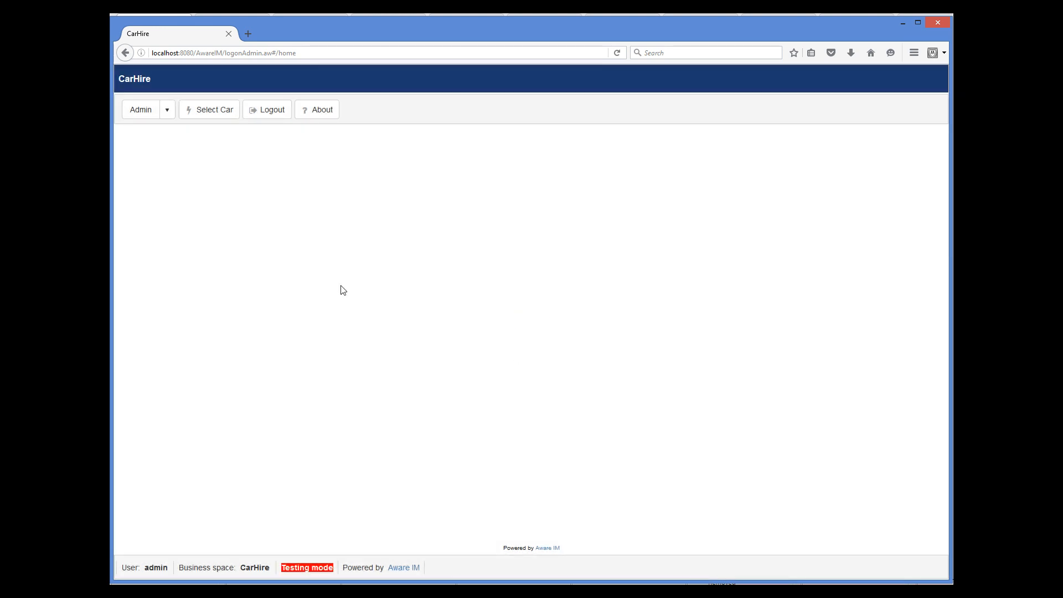
- Create a car model named Camry with Toyota as its brand
{"action": "left_click", "coordinate": [167, 113]}
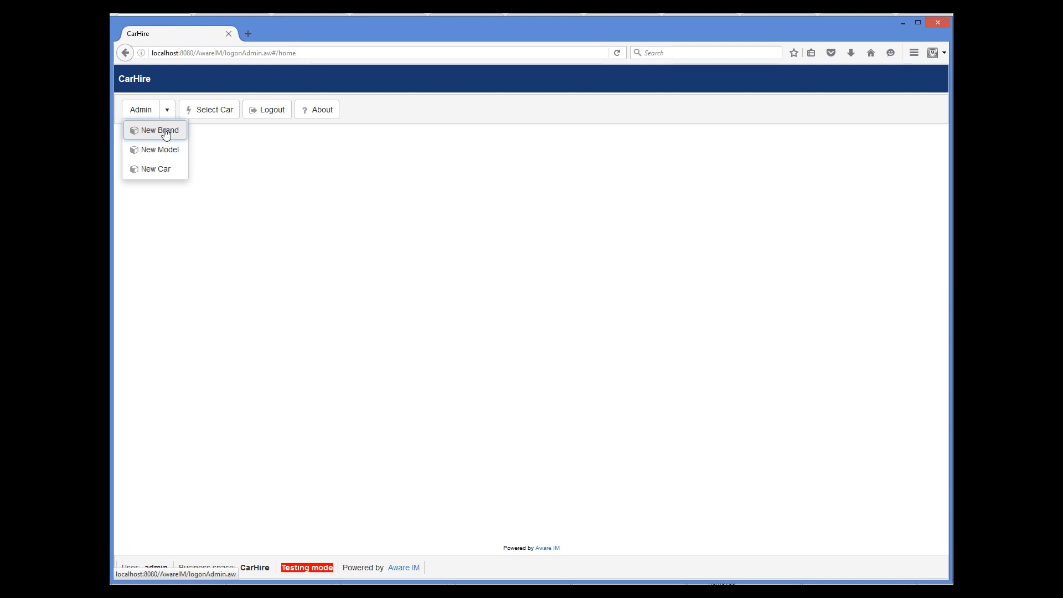
{"action": "left_click", "coordinate": [167, 148]}
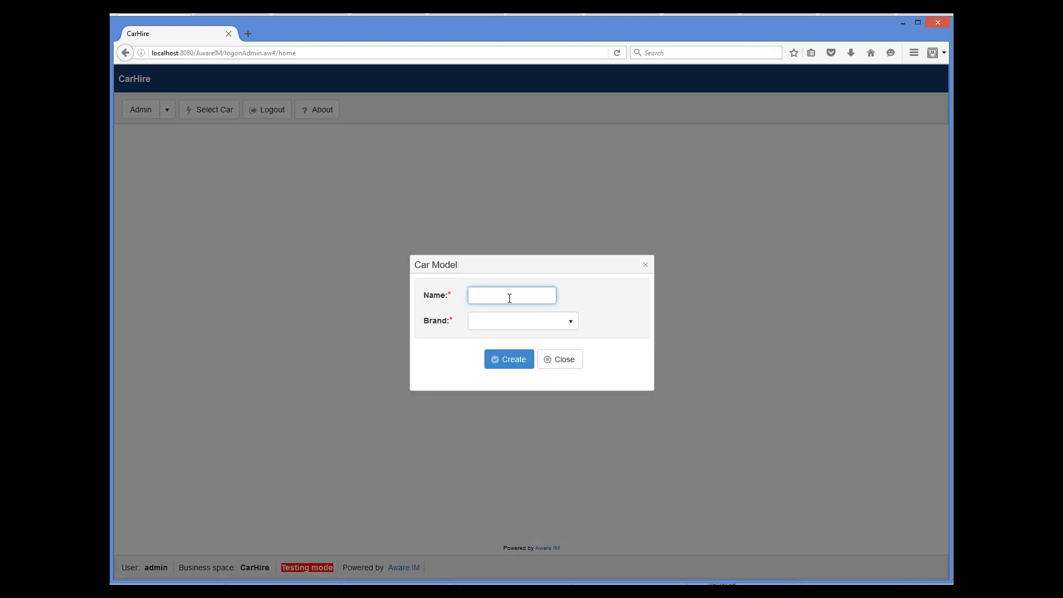
{"action": "type", "text": "Camry"}
{"action": "left_click", "coordinate": [566, 324]}
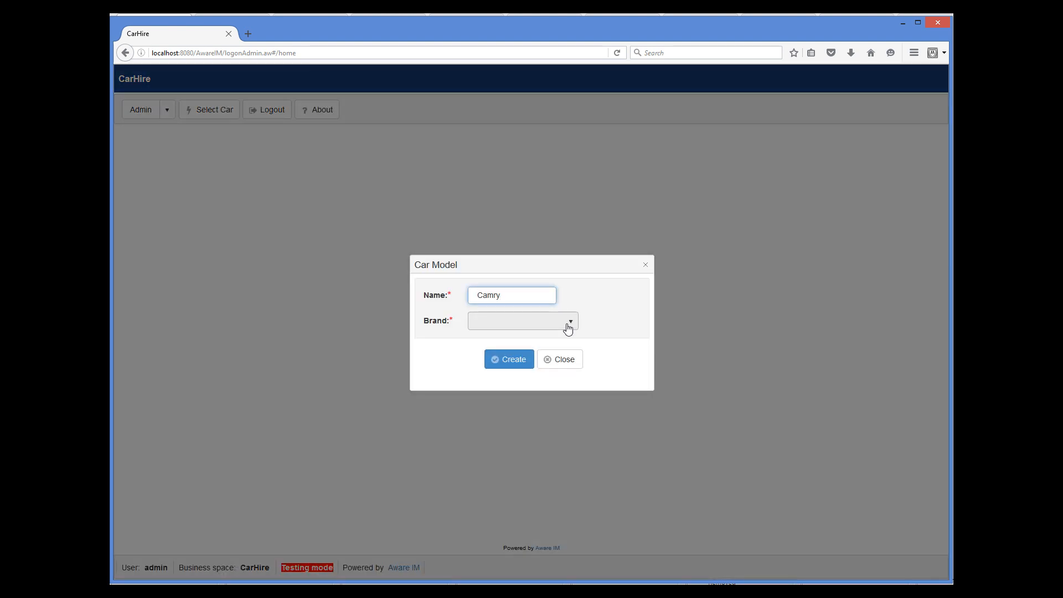
{"action": "left_click", "coordinate": [535, 371]}
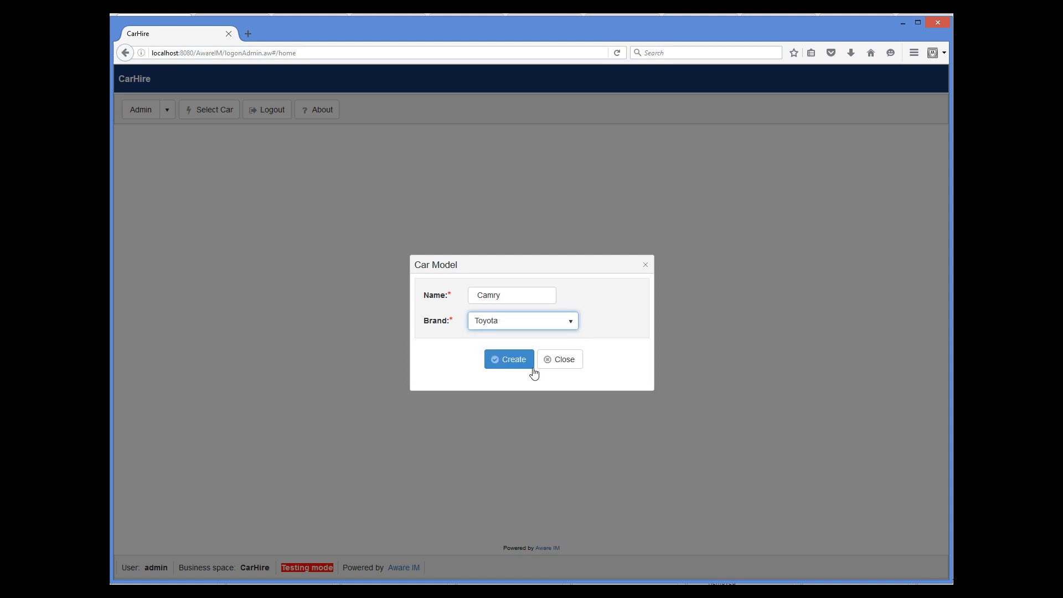
{"action": "left_click", "coordinate": [521, 365]}
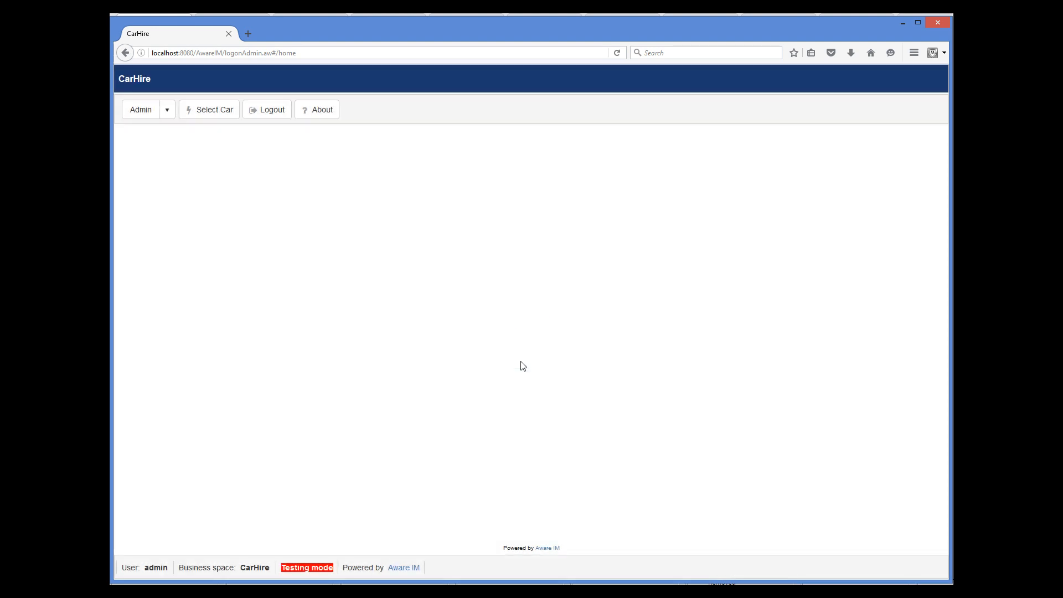
- Create a car model named Corolla with Toyota as its brand
{"action": "left_click", "coordinate": [166, 114]}
{"action": "left_click", "coordinate": [158, 151]}
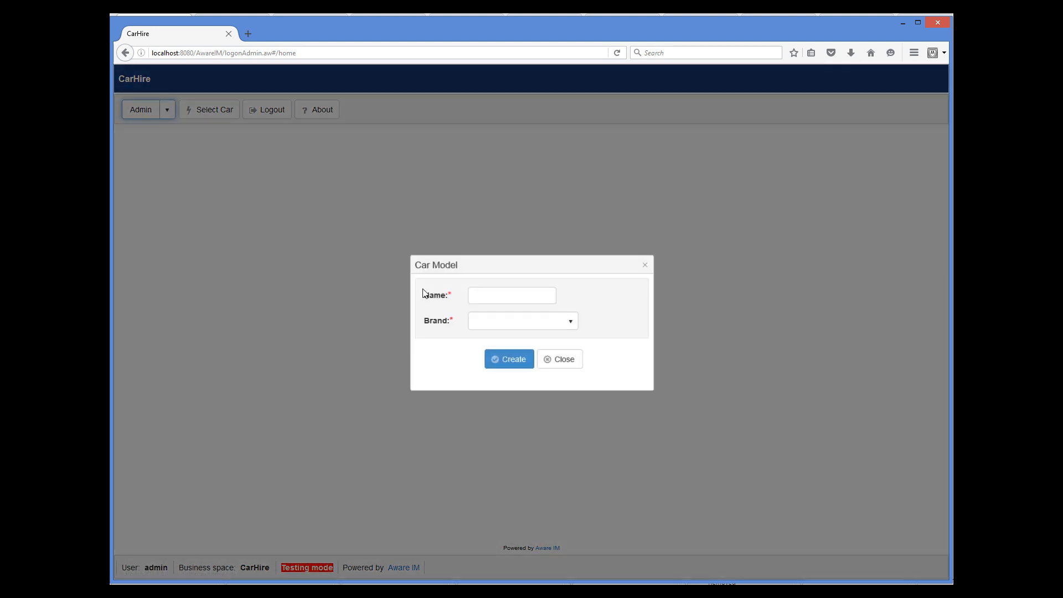
{"action": "type", "text": "Corolla"}
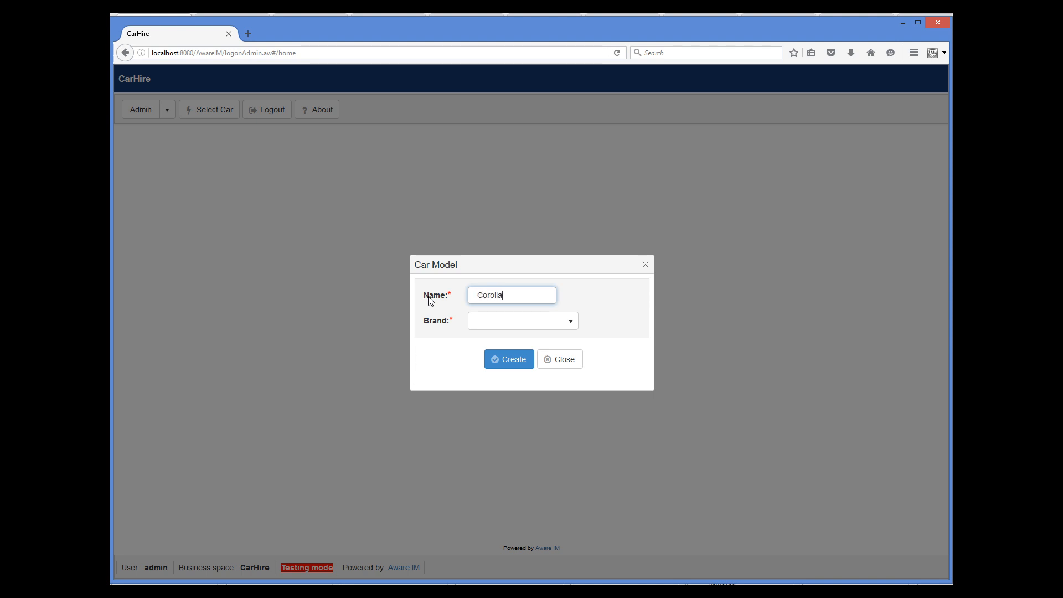
{"action": "left_click", "coordinate": [474, 323]}
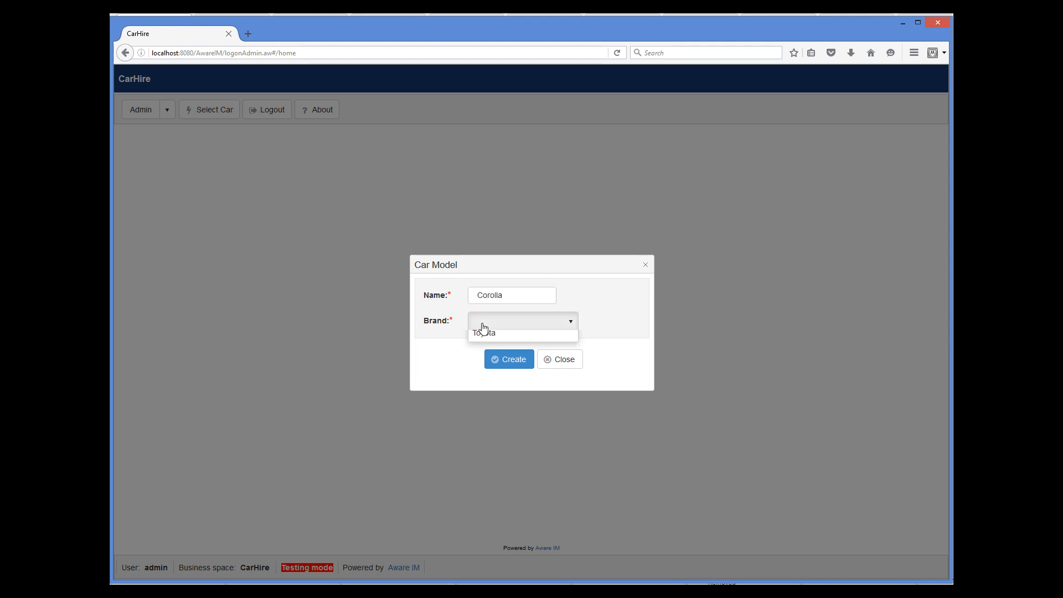
{"action": "left_click", "coordinate": [487, 373]}
{"action": "left_click", "coordinate": [505, 365]}
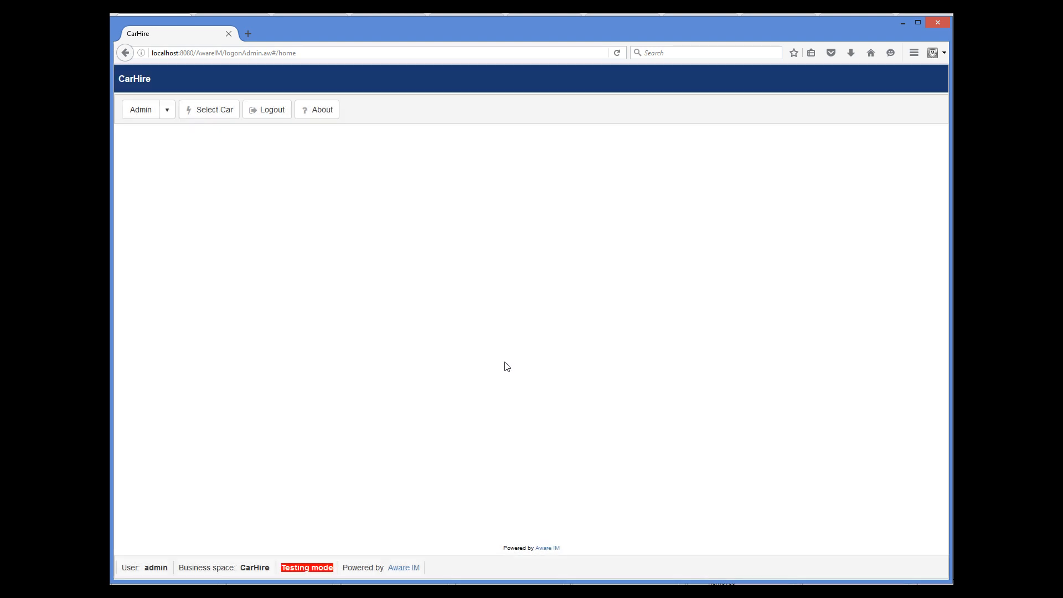
- Create a car model named Mondeo with Ford as its brand
{"action": "left_click", "coordinate": [164, 111]}
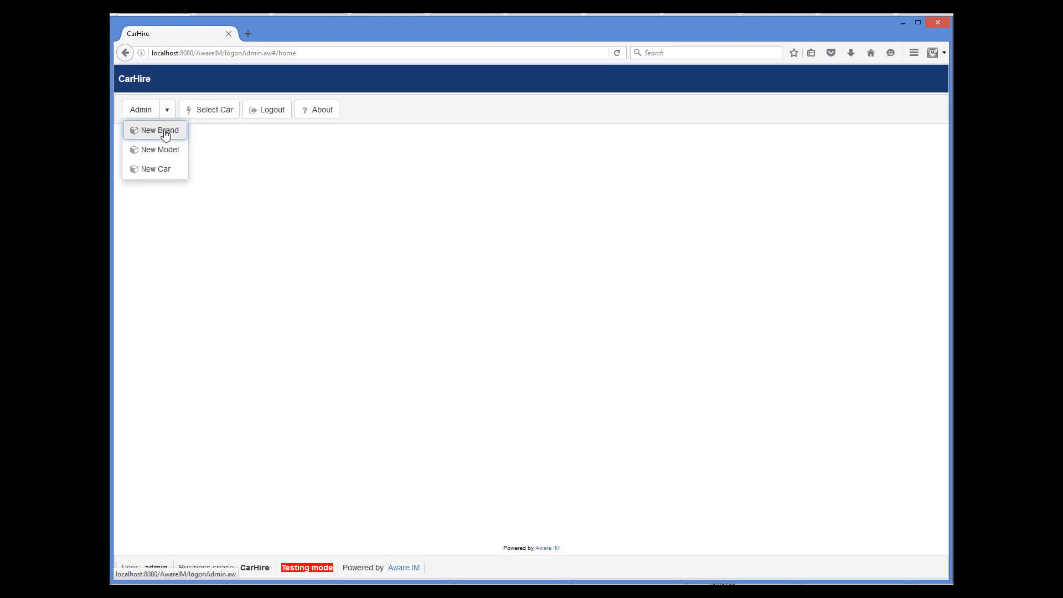
{"action": "left_click", "coordinate": [164, 149]}
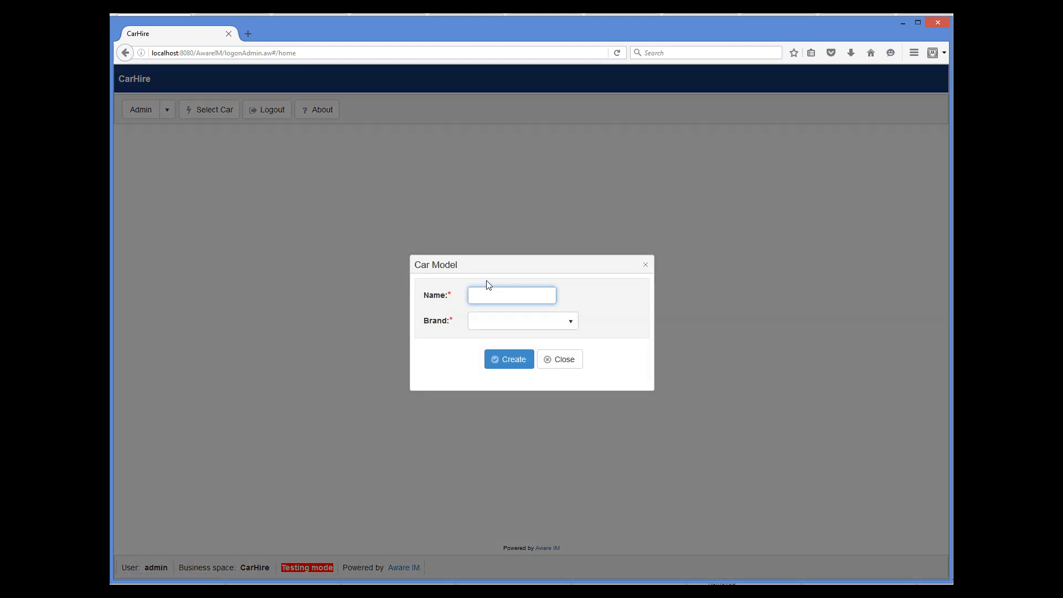
{"action": "type", "text": "Mondeo"}
{"action": "left_click", "coordinate": [518, 328]}
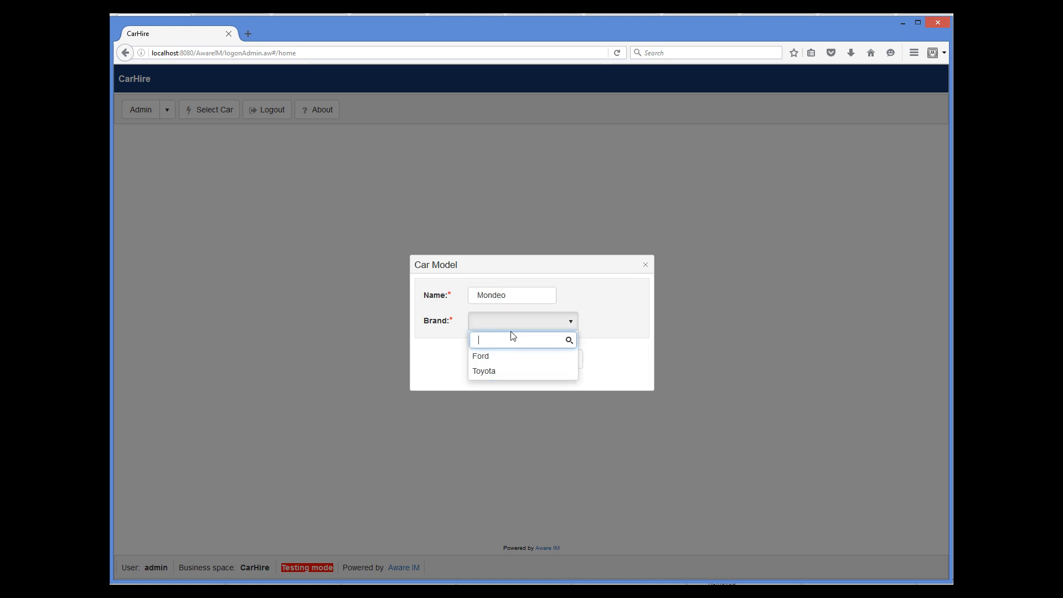
{"action": "left_click", "coordinate": [503, 358]}
{"action": "left_click", "coordinate": [504, 363]}
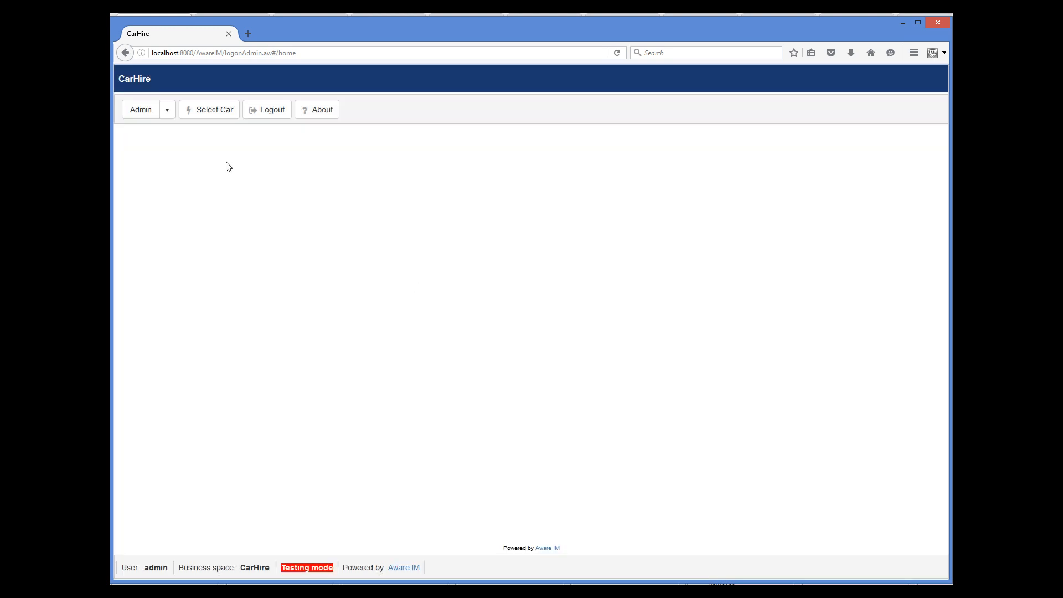
- Create a car model named Focus with Ford as its brand
{"action": "left_click", "coordinate": [167, 111]}
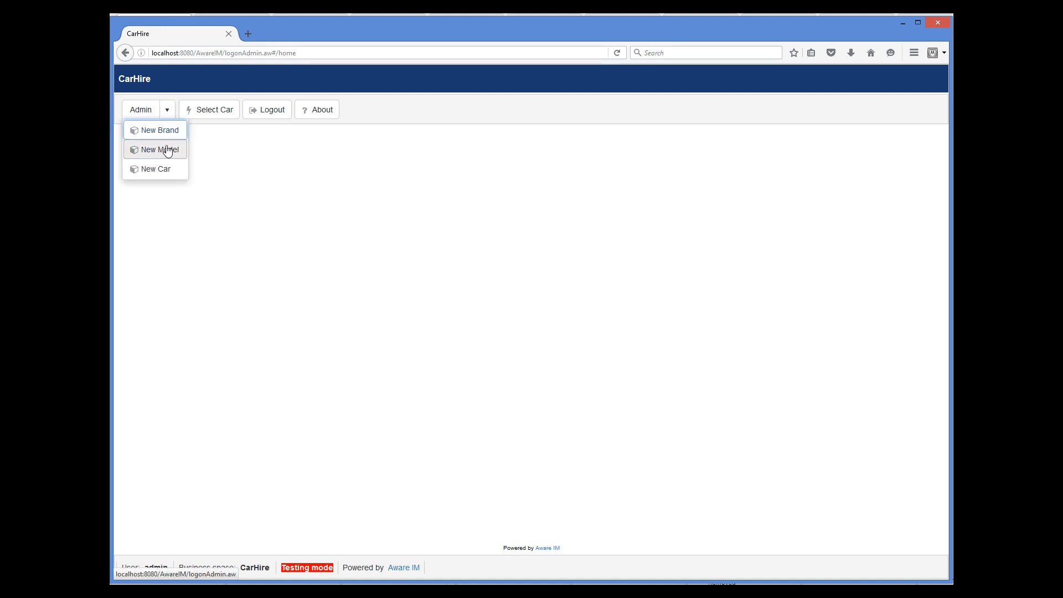
{"action": "left_click", "coordinate": [167, 150]}
{"action": "type", "text": "Focus"}
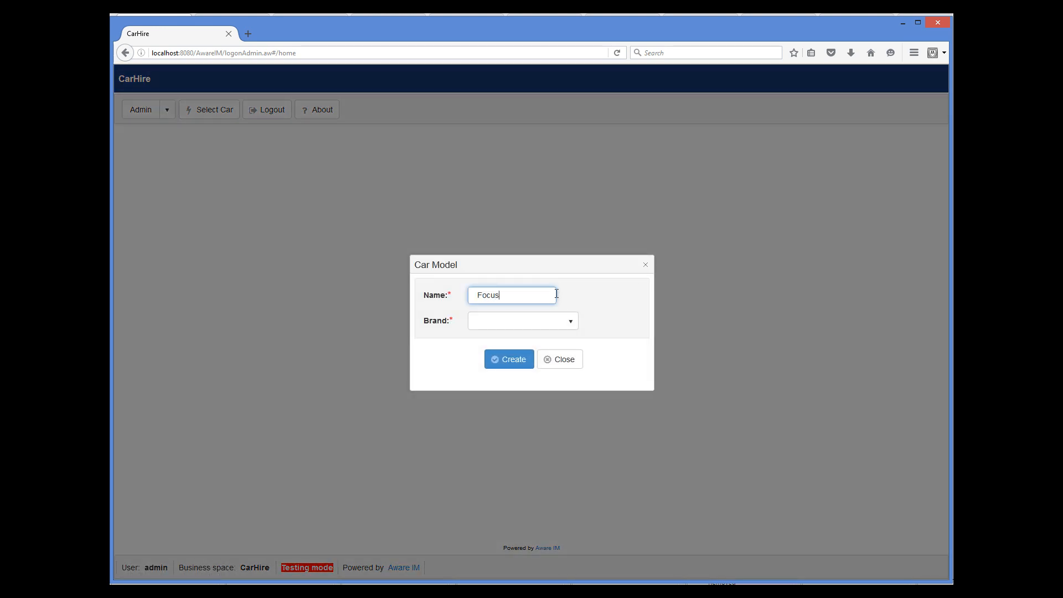
{"action": "left_click", "coordinate": [543, 324]}
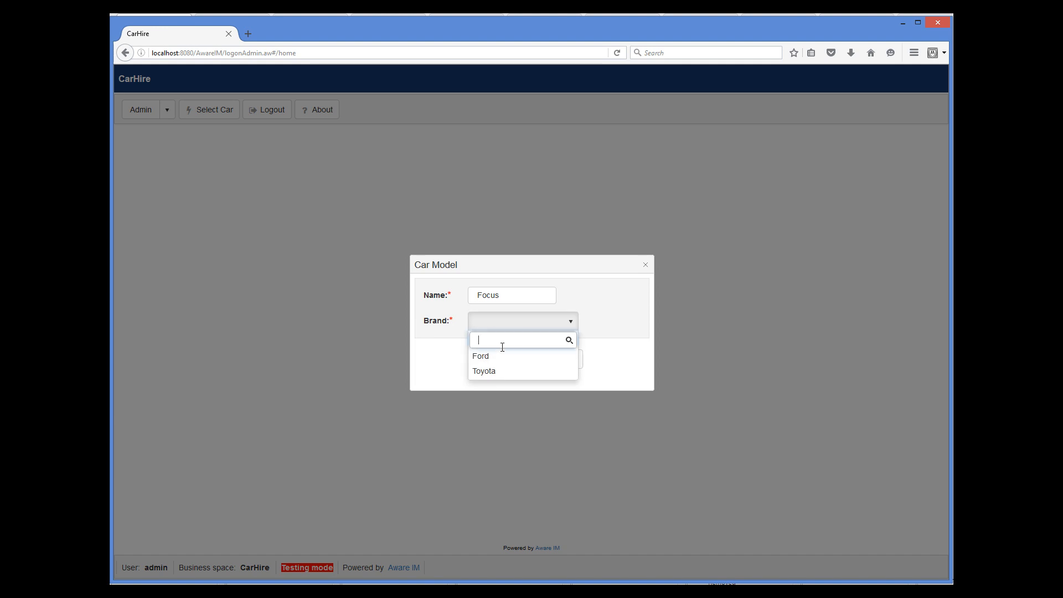
{"action": "left_click", "coordinate": [496, 355]}
{"action": "left_click", "coordinate": [505, 364]}
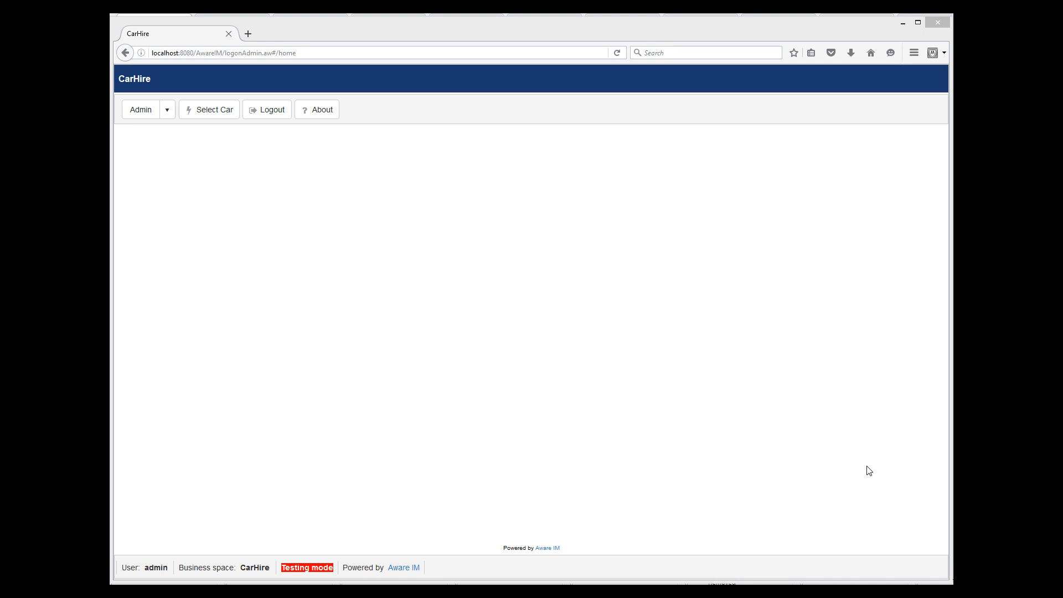
- Run the Select Car process, choose Ford as the brand, and check which models are offered for it
{"action": "left_click", "coordinate": [207, 114]}
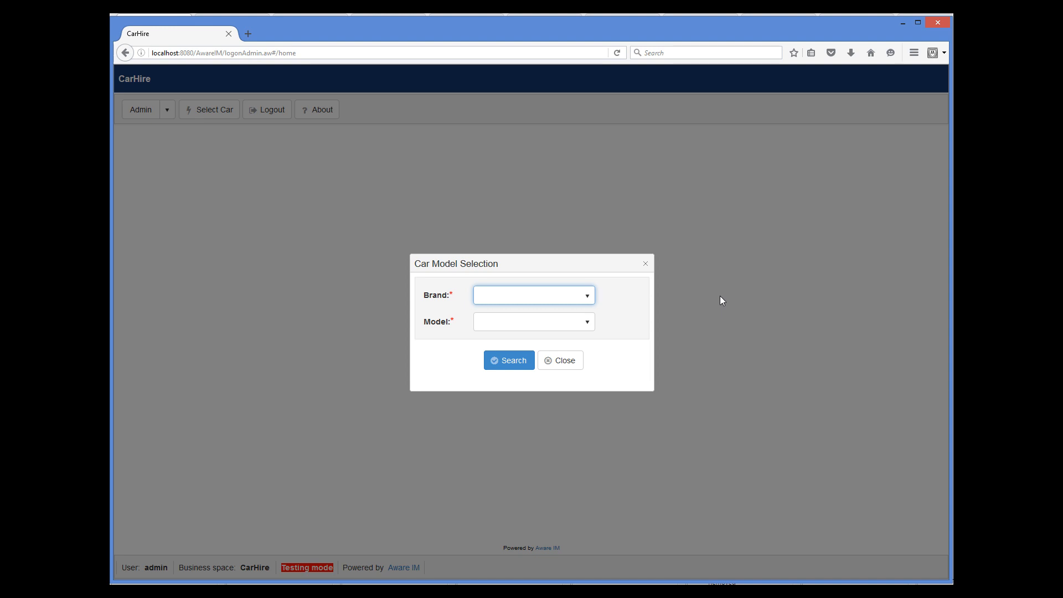
{"action": "left_click", "coordinate": [591, 302]}
{"action": "left_click", "coordinate": [533, 334]}
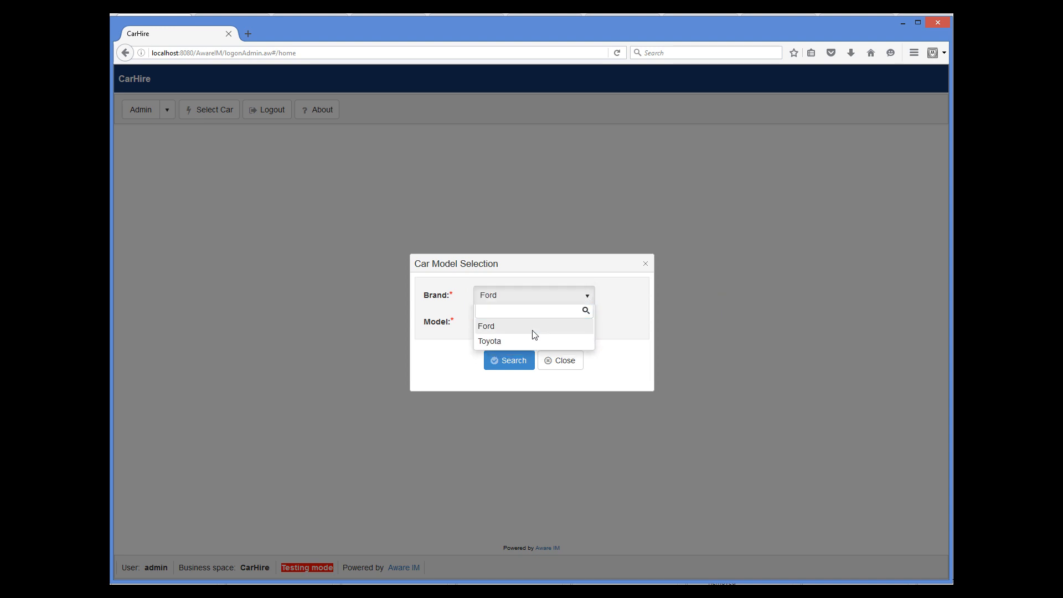
{"action": "left_click", "coordinate": [583, 324]}
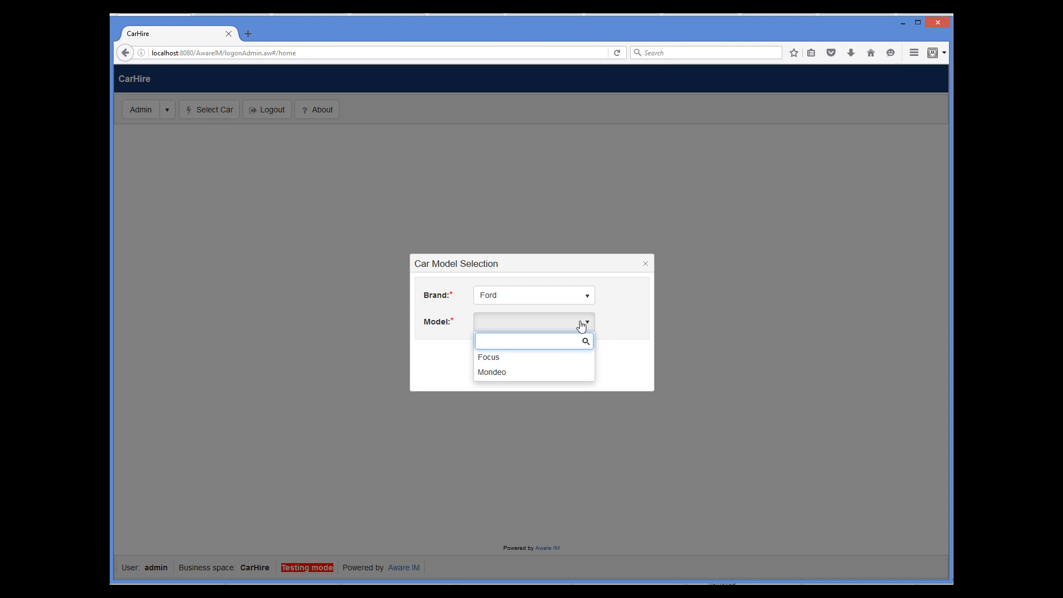
{"action": "left_click", "coordinate": [613, 306]}
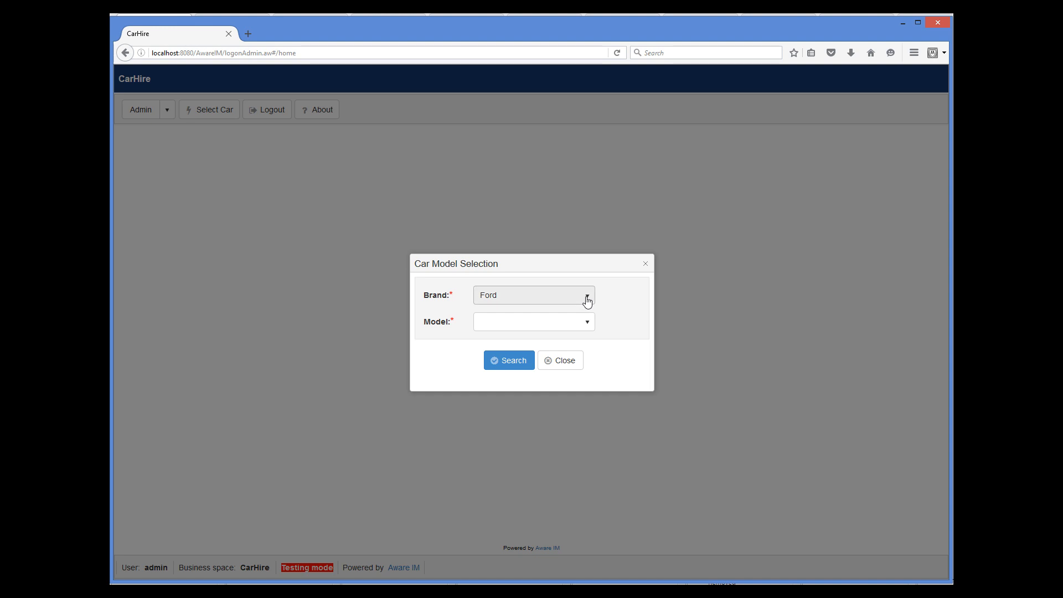
- Switch the brand to Toyota and check the models offered for it
{"action": "left_click", "coordinate": [586, 300]}
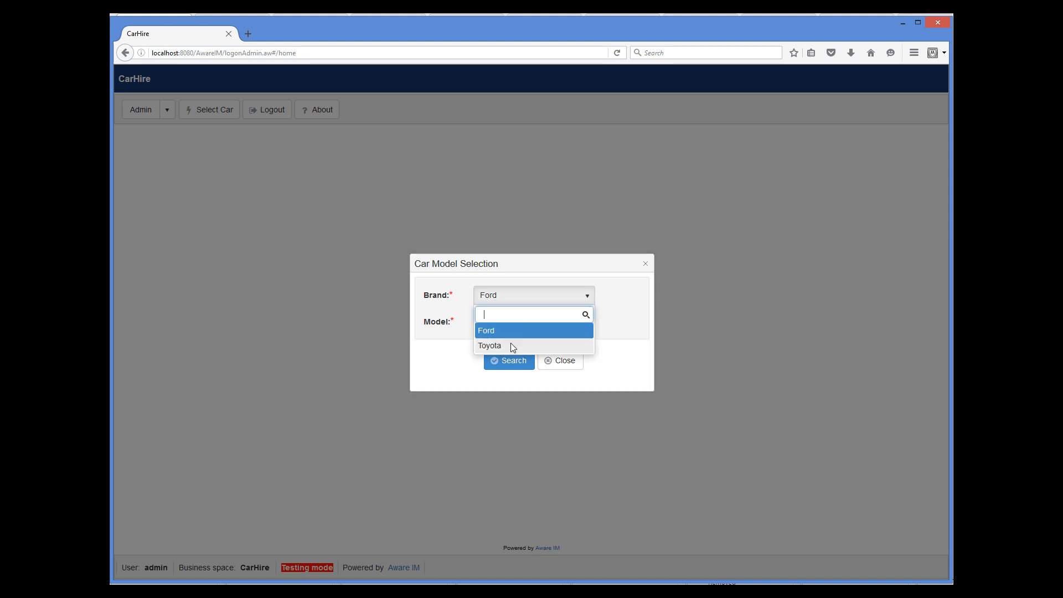
{"action": "left_click", "coordinate": [511, 345]}
{"action": "left_click", "coordinate": [586, 324]}
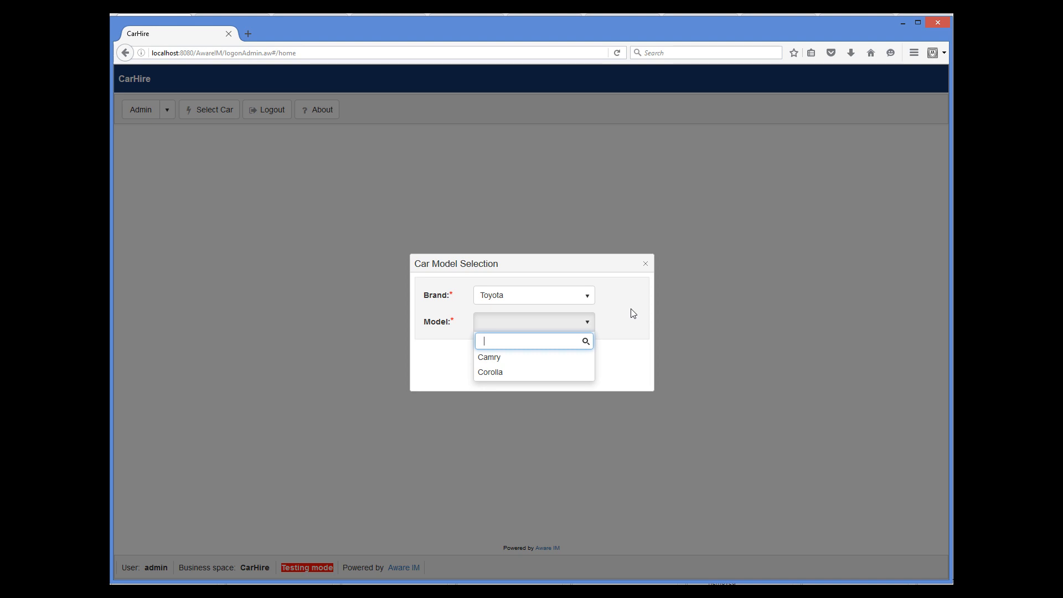
- Search for cars of the Camry model and select the one with number plate CAMRY-001
{"action": "left_click", "coordinate": [507, 360]}
{"action": "left_click", "coordinate": [507, 361]}
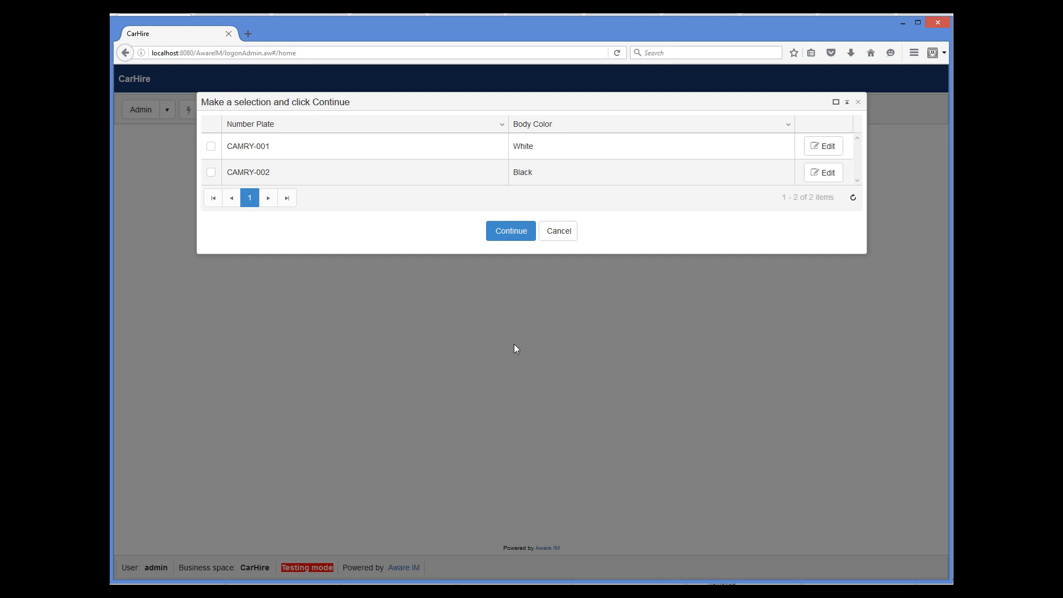
{"action": "left_click", "coordinate": [211, 146]}
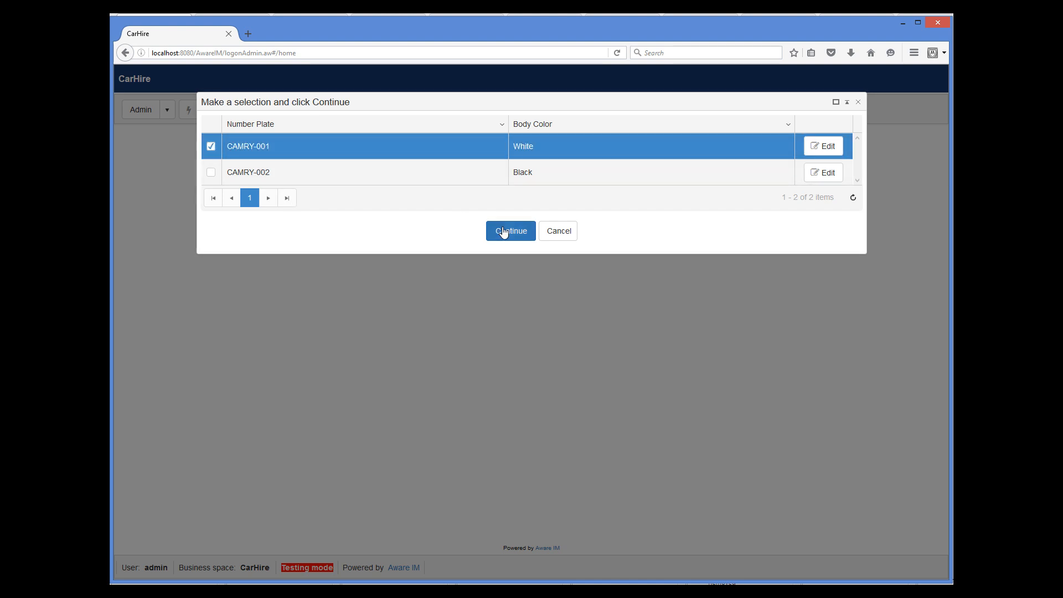